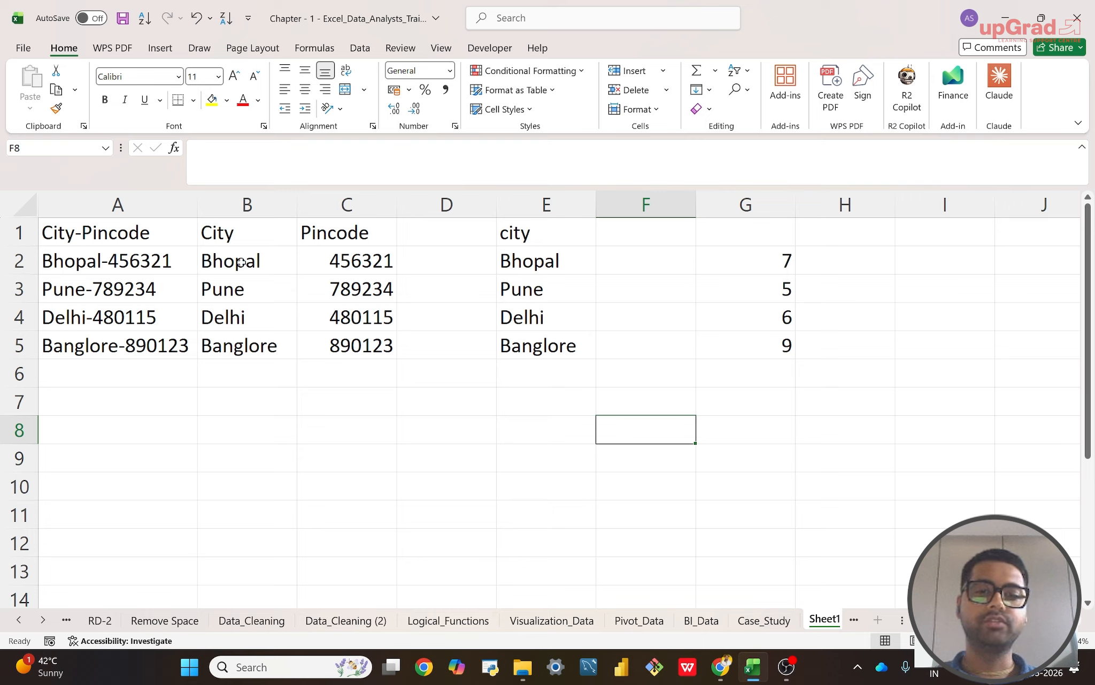
Step: Review the city value in B2, the city formula in E2 and the hyphen position formula in G2
left_click(241, 262)
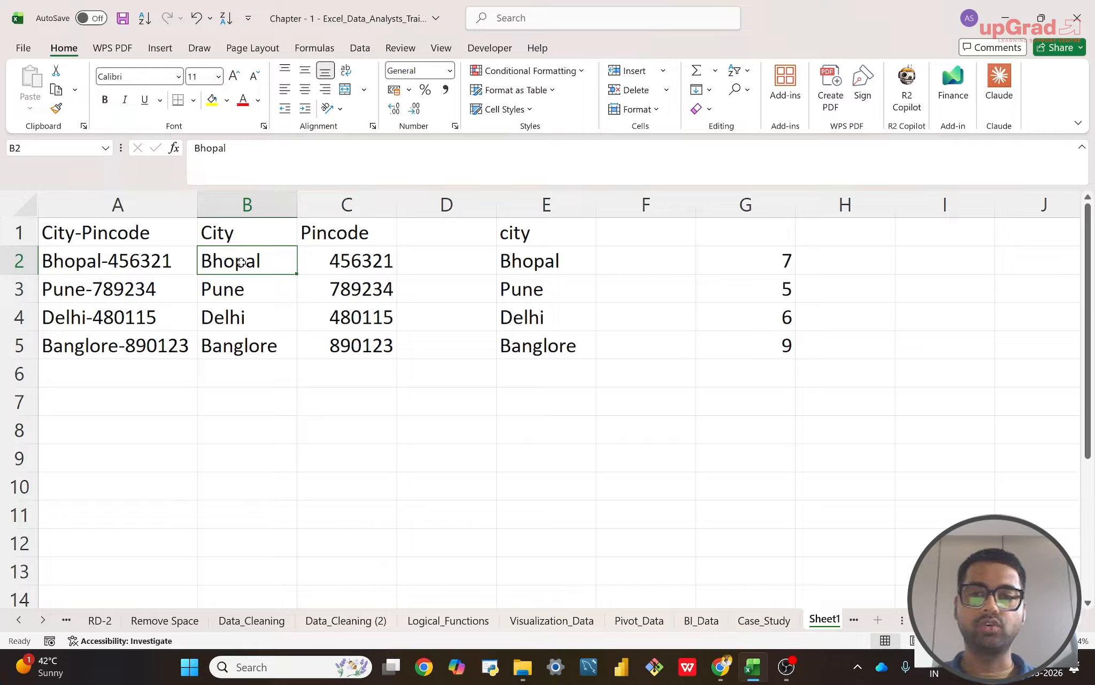
left_click(534, 266)
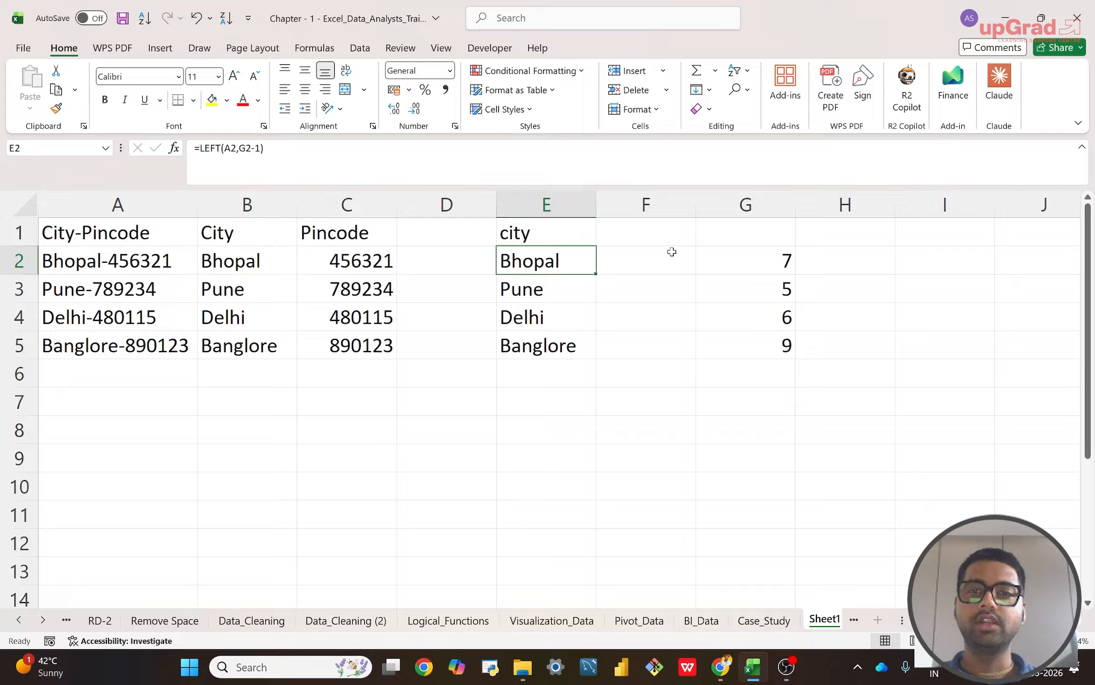
left_click(738, 264)
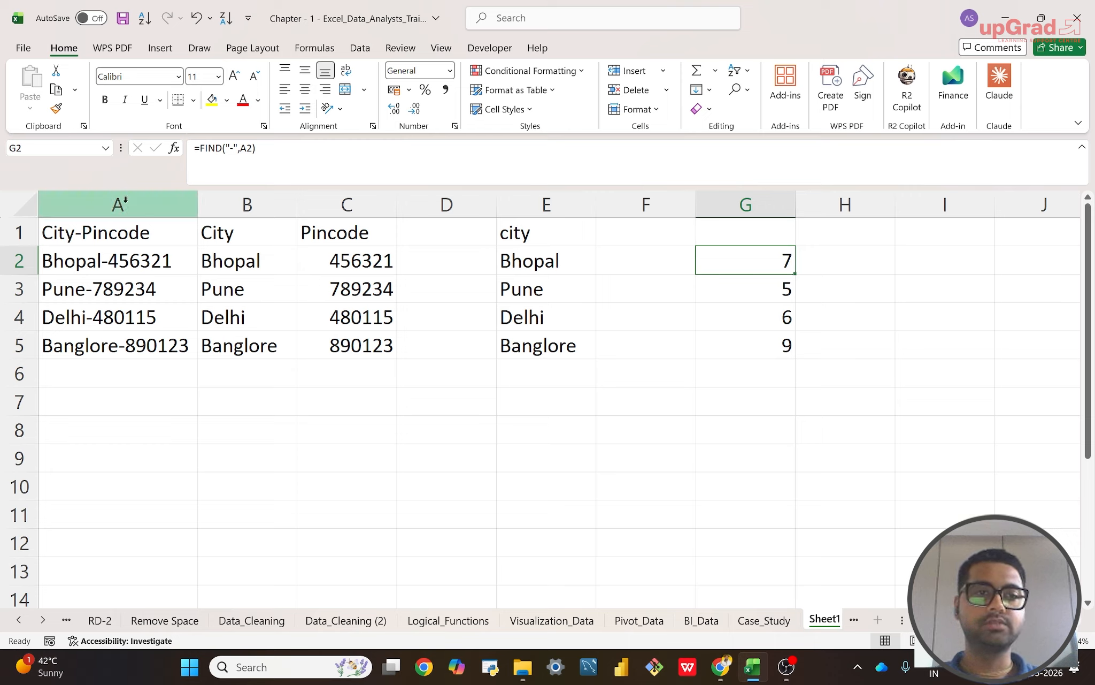
Step: Enter =RIGHT(A2,6) in F2 to extract the pincode from the combined City-Pincode text
left_click(625, 258)
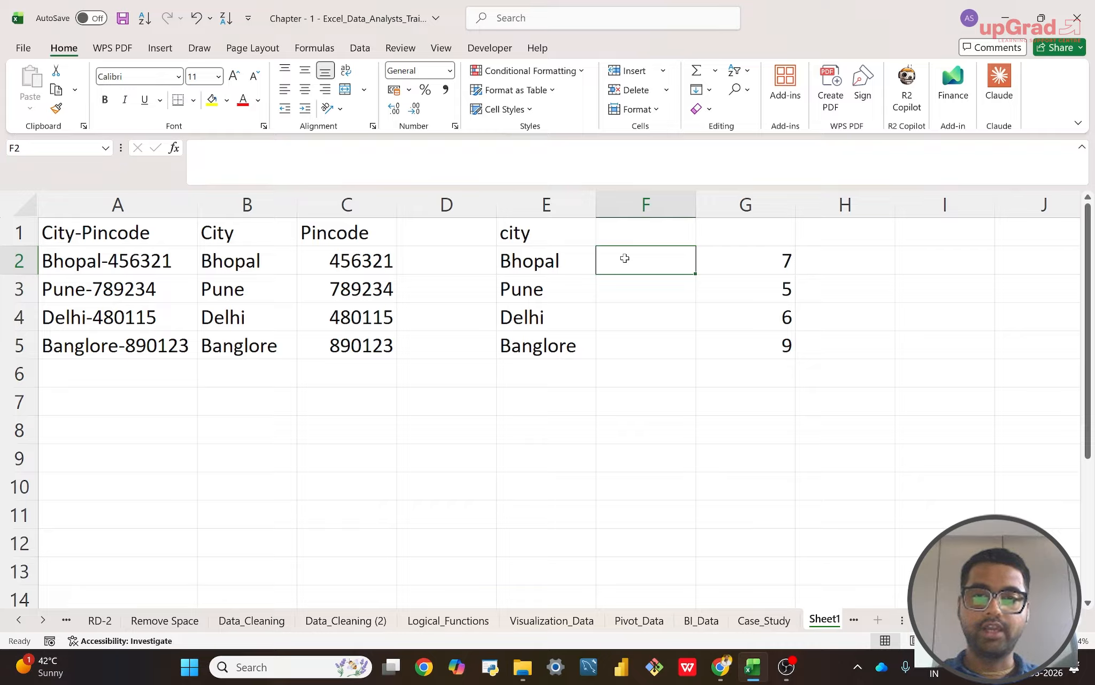
type("=rig")
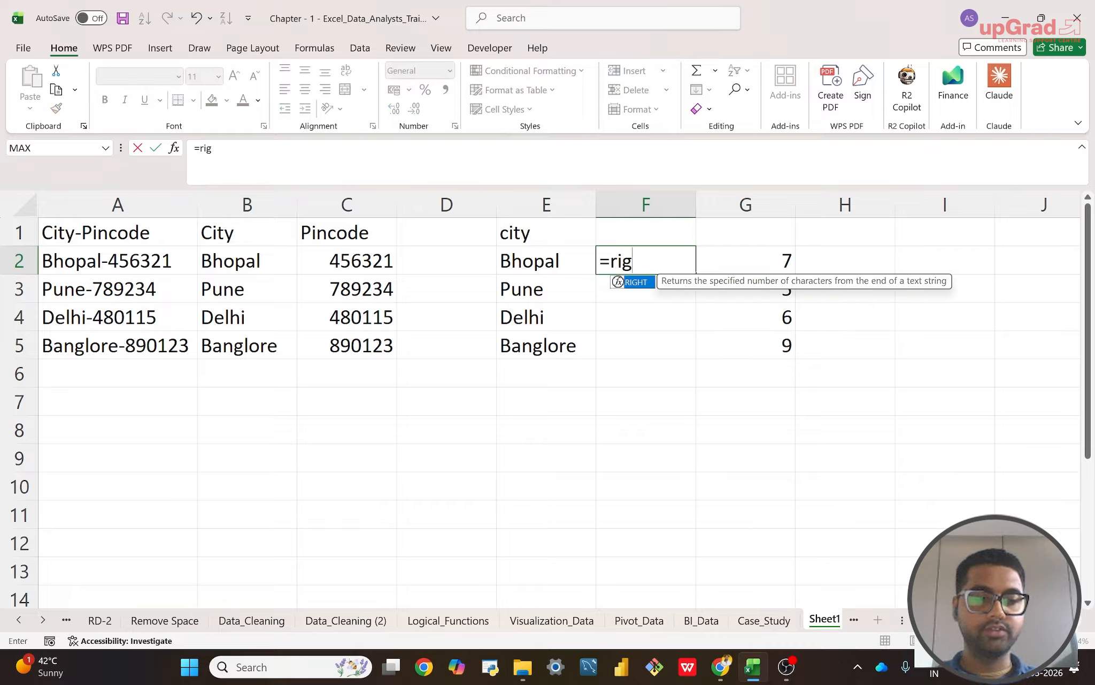
key("Tab")
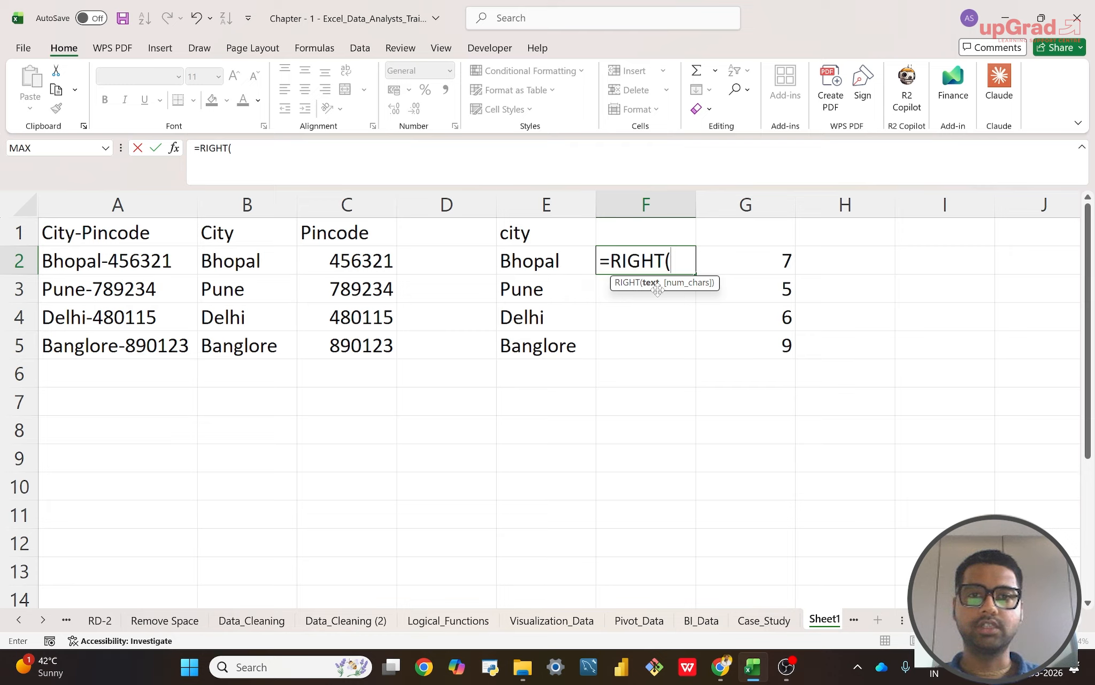
left_click(102, 263)
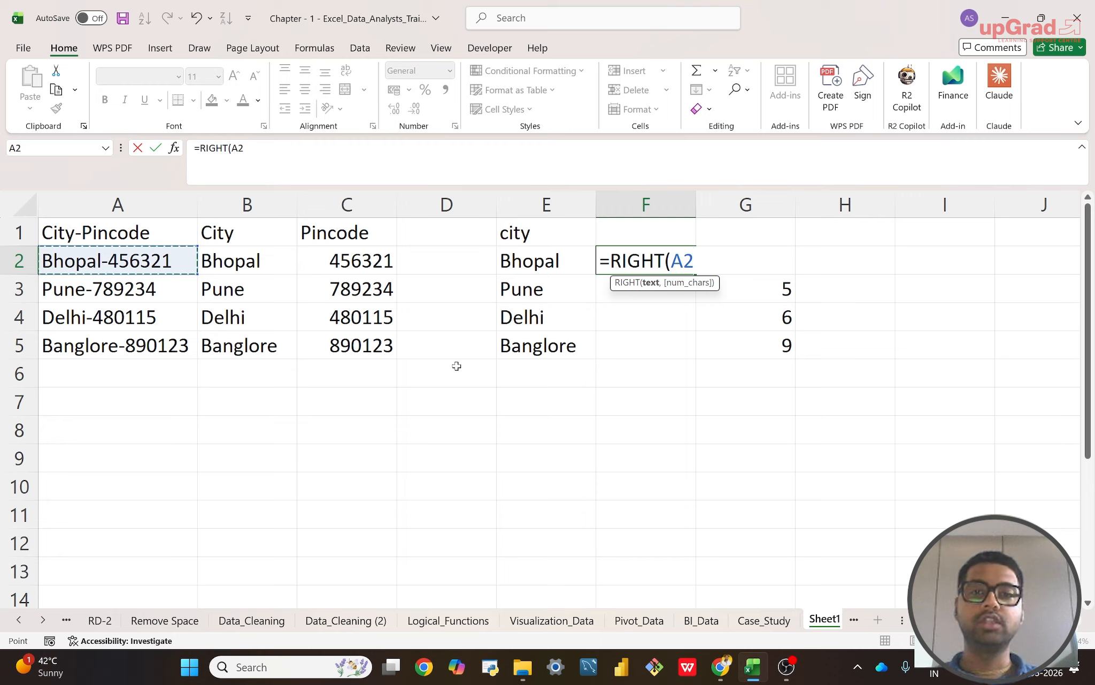
type(",")
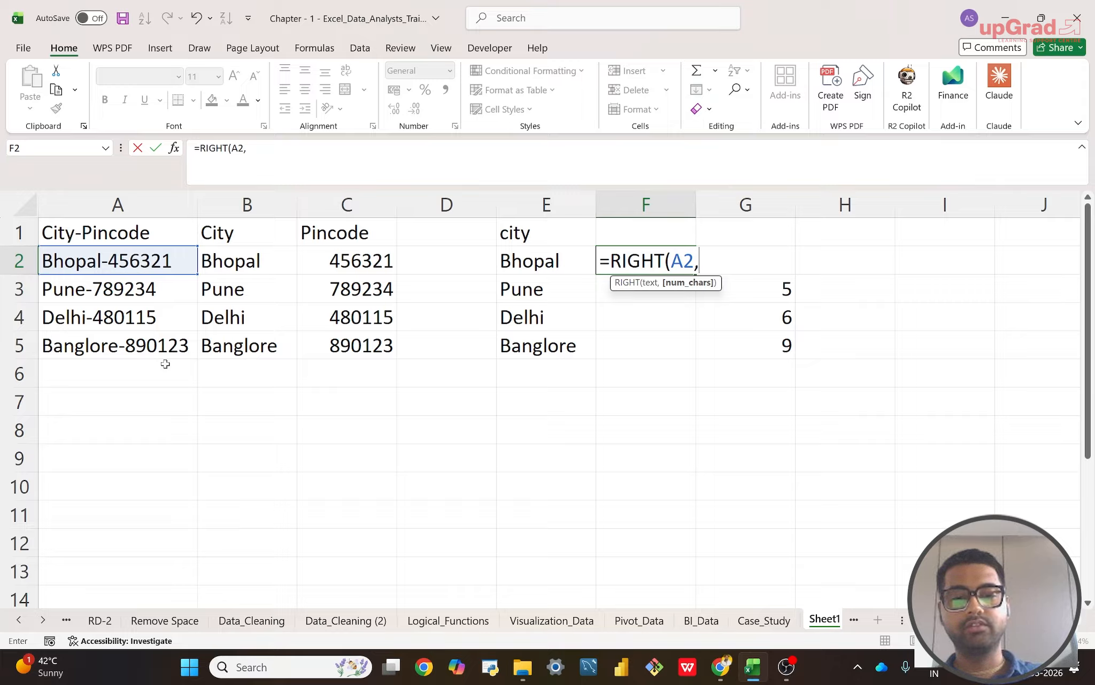
type("6")
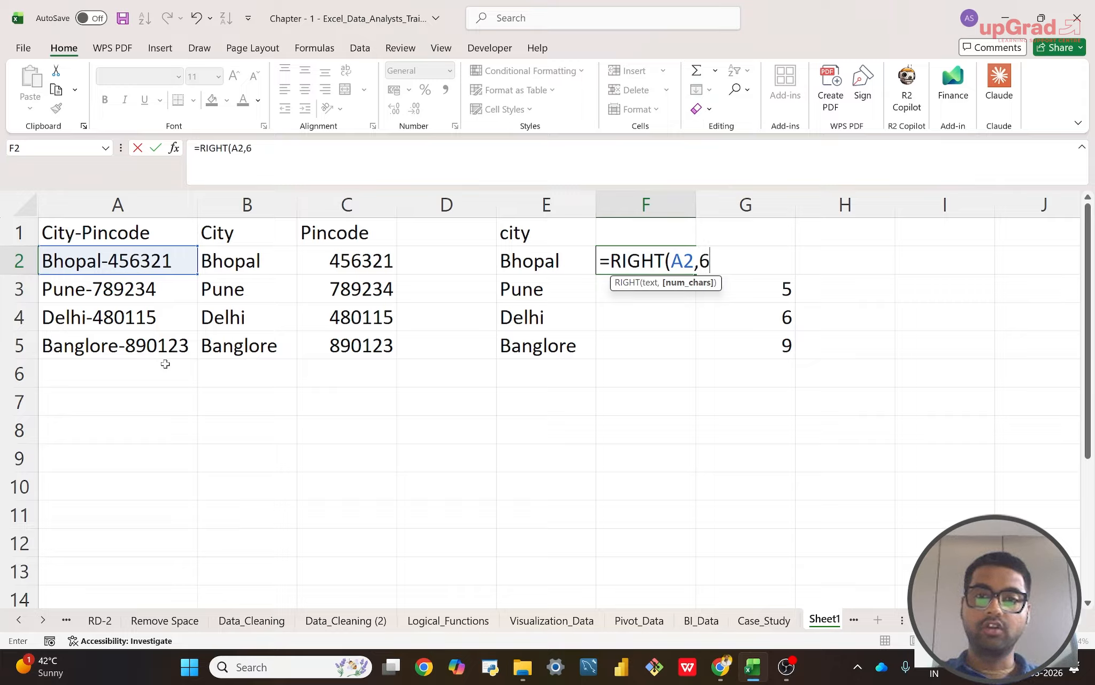
type(")")
key("Return")
Step: Fill the pincode formula from F2 down through F5
key("Up")
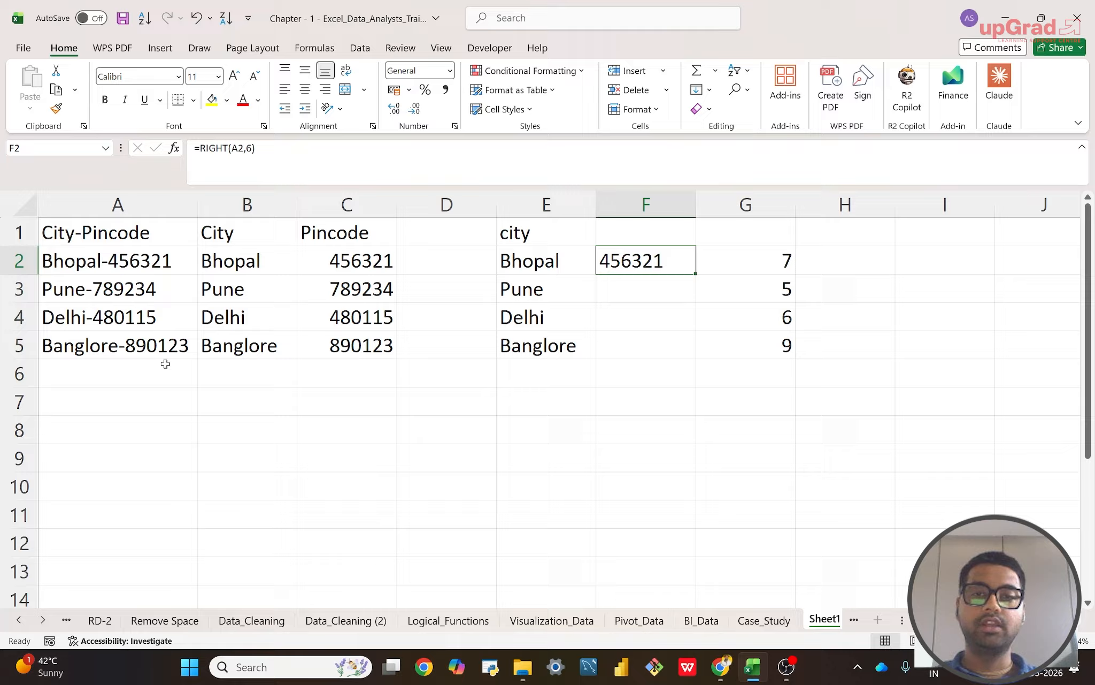
key("shift+Down")
key("shift+Down")
key("shift+Down")
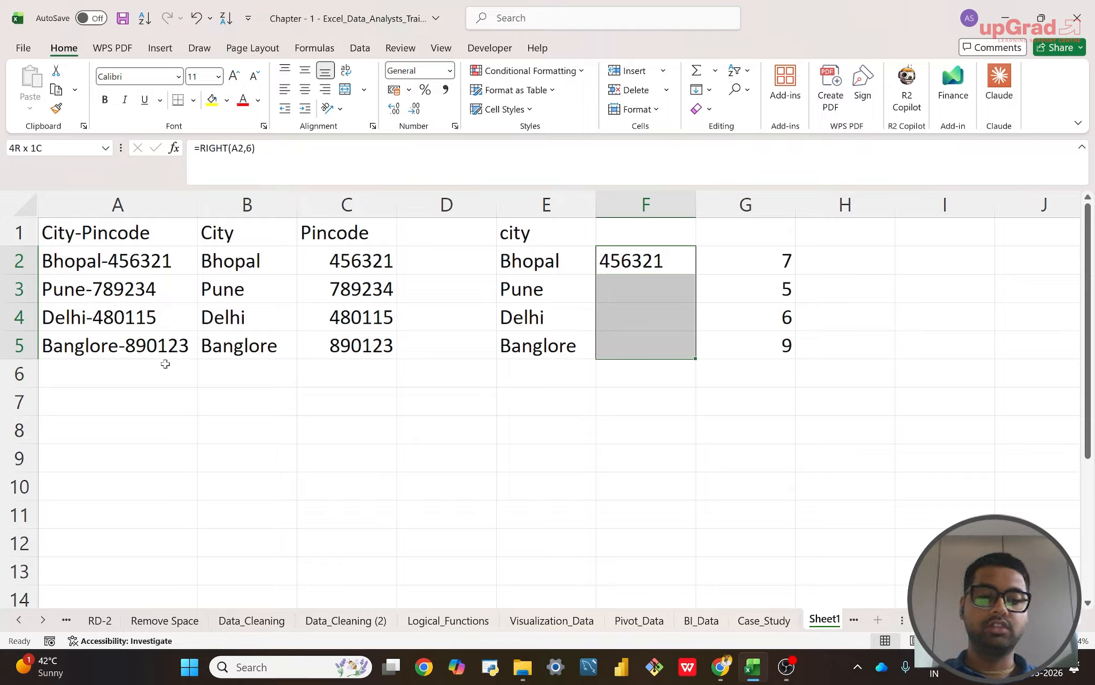
key("ctrl+d")
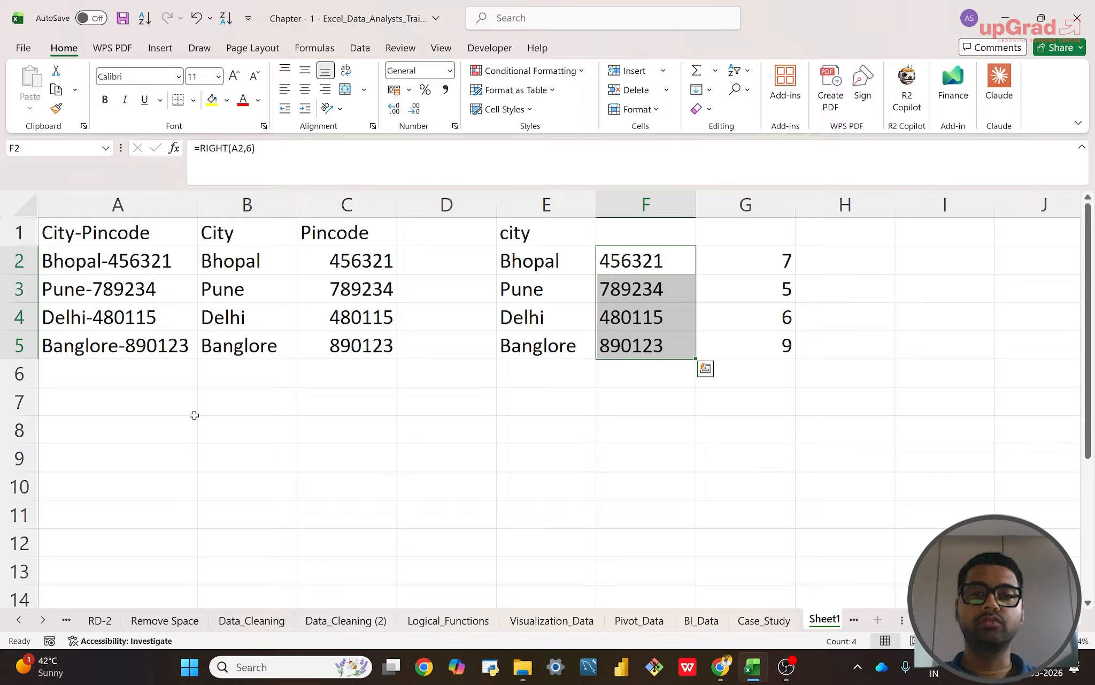
left_click(643, 413)
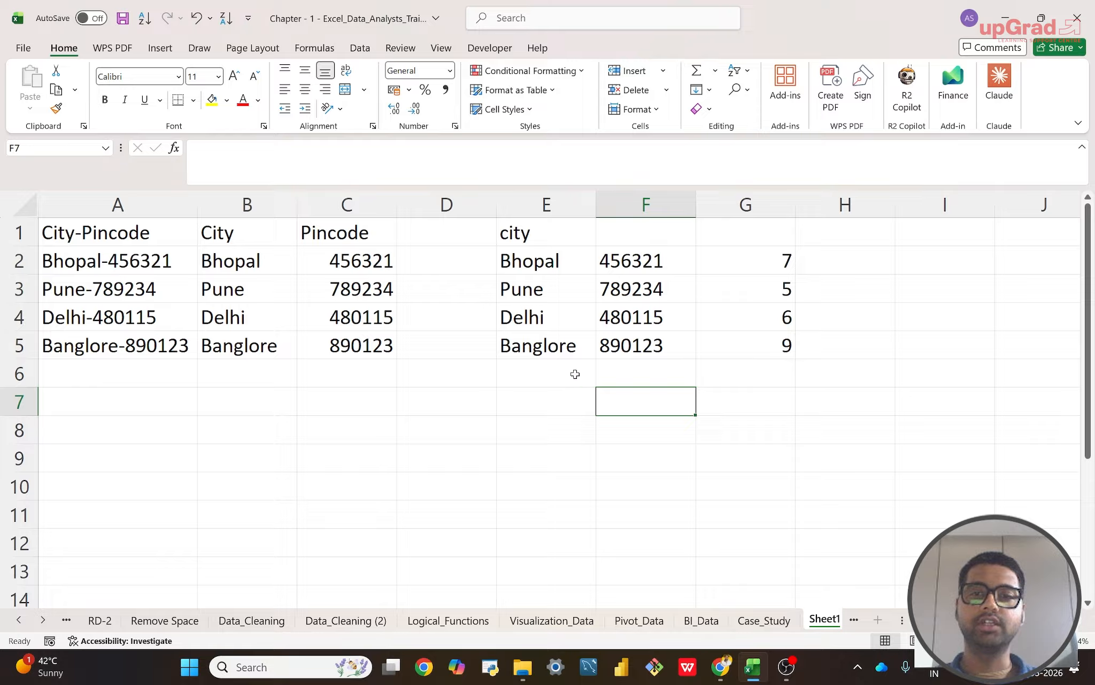
Step: Enter =LEN(A2) in H2 to calculate the length of the combined City-Pincode text
left_click(861, 260)
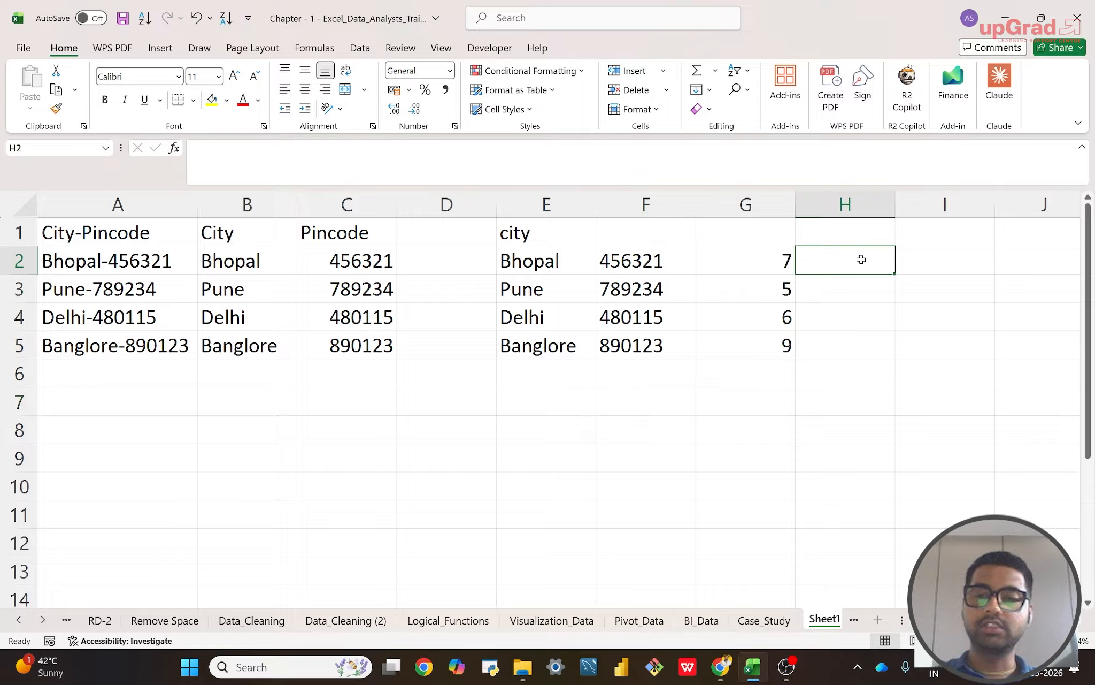
type("=")
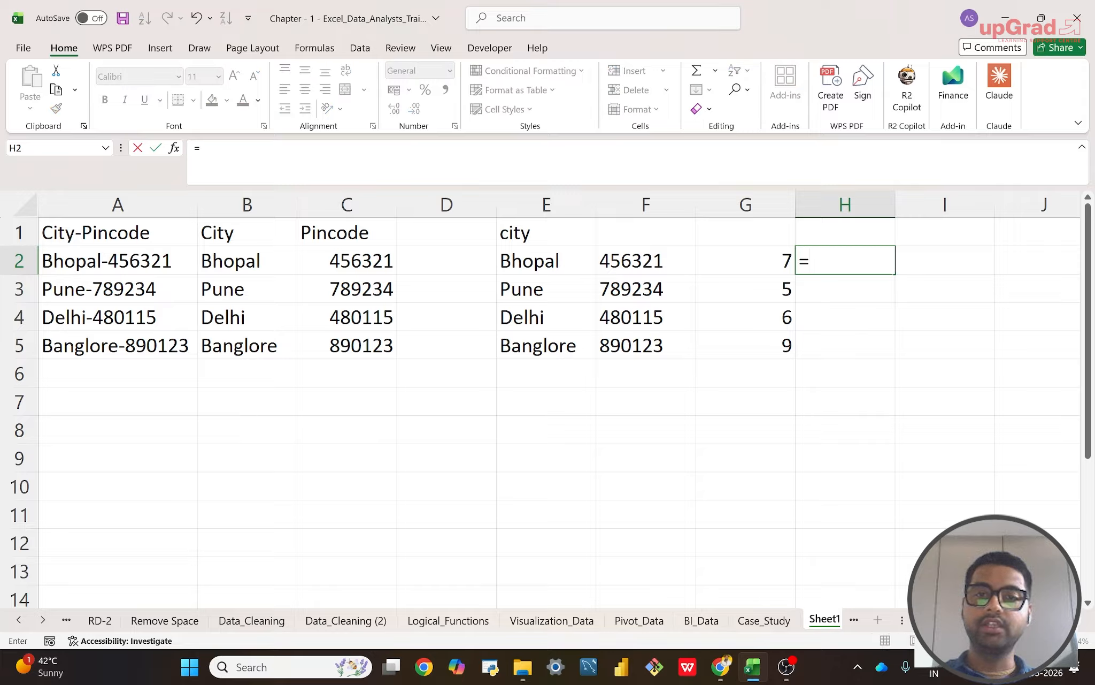
type("len")
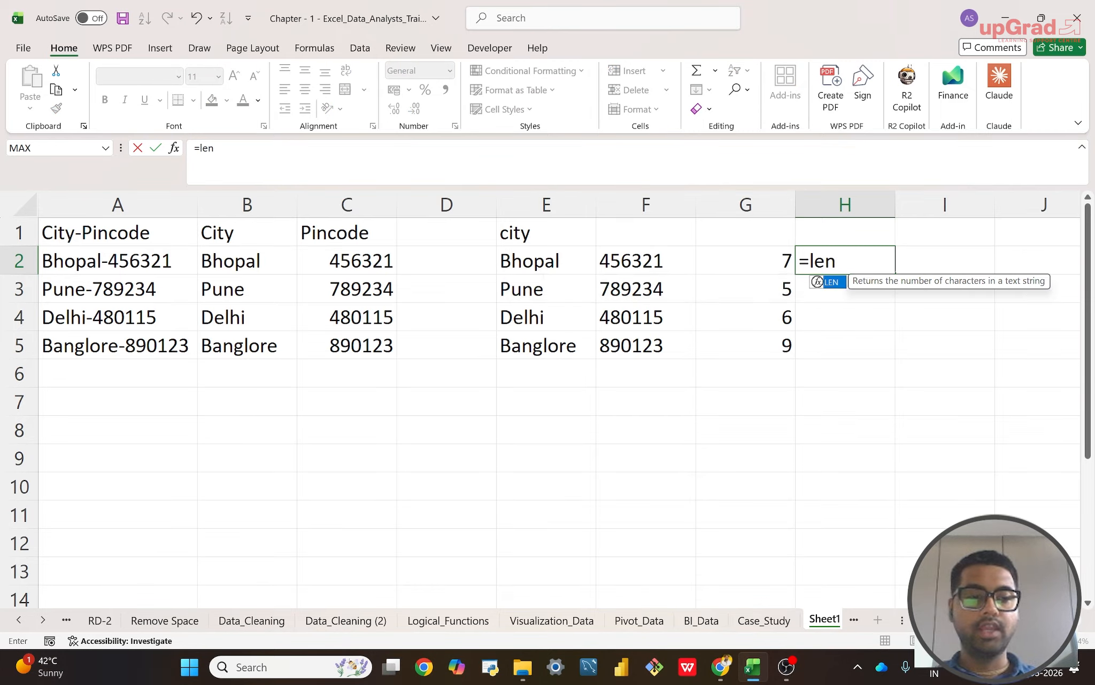
double_click(817, 281)
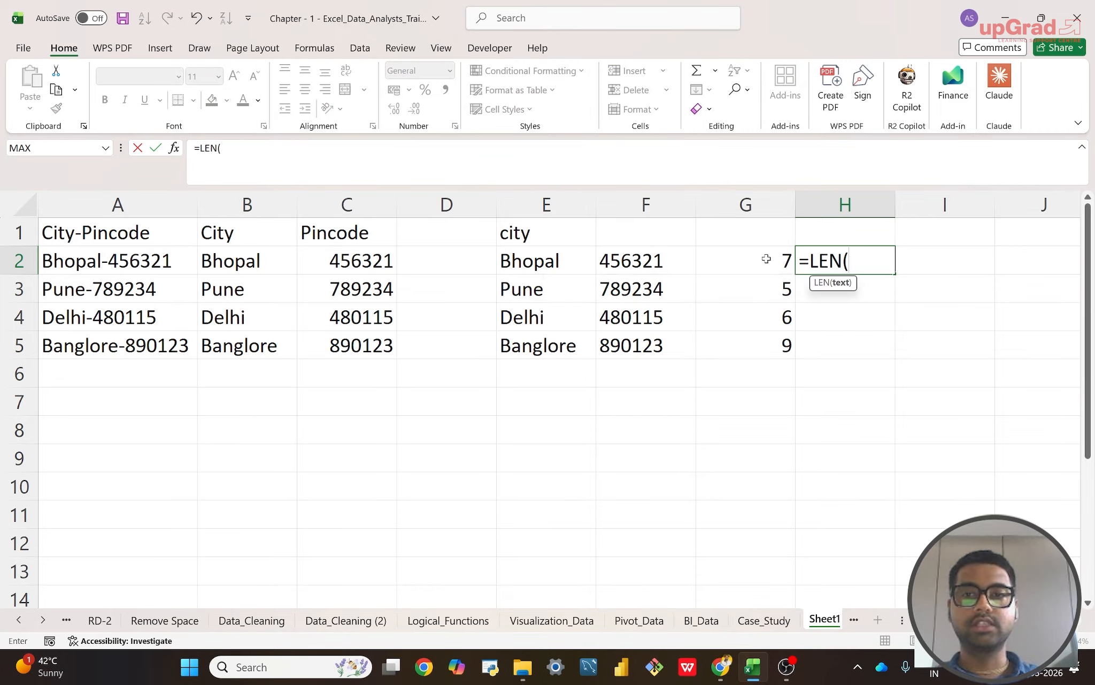
left_click(150, 263)
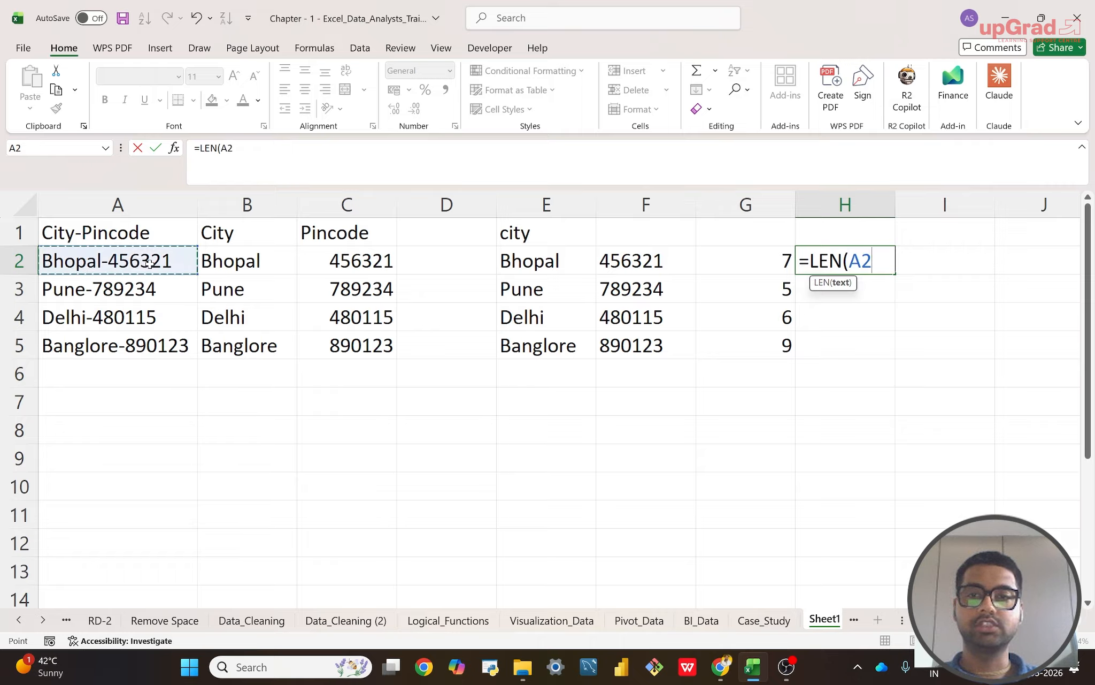
type(")")
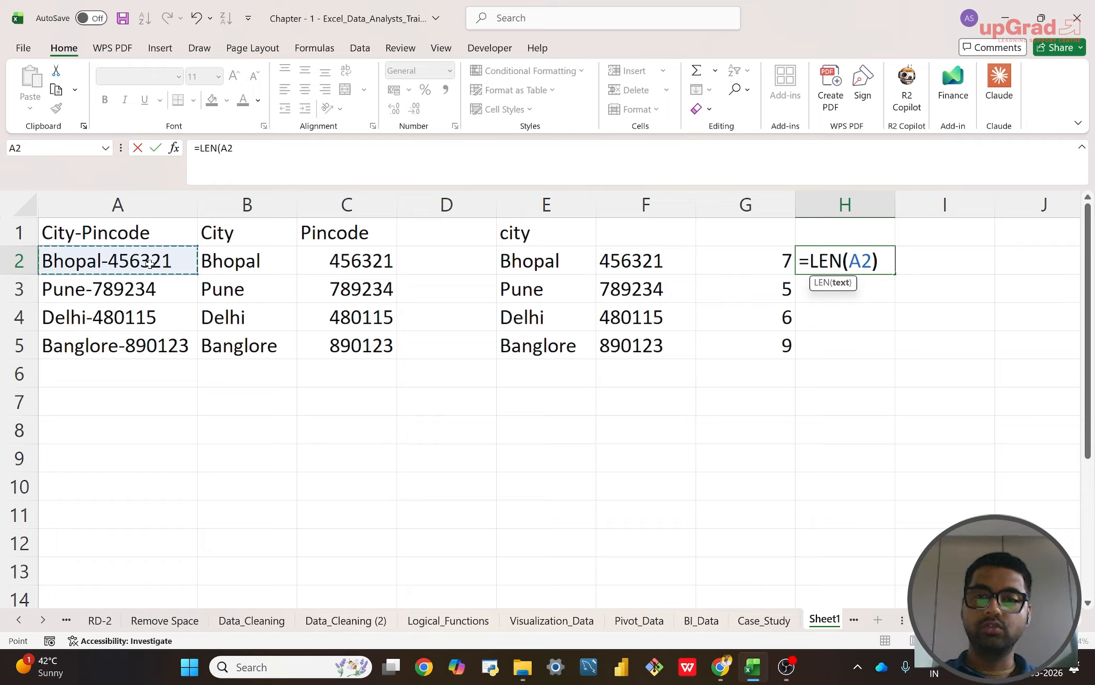
key("Return")
Step: Fill the LEN formula from H2 down through H5
key("Up")
key("shift+Down")
key("shift+Down")
key("shift+Down")
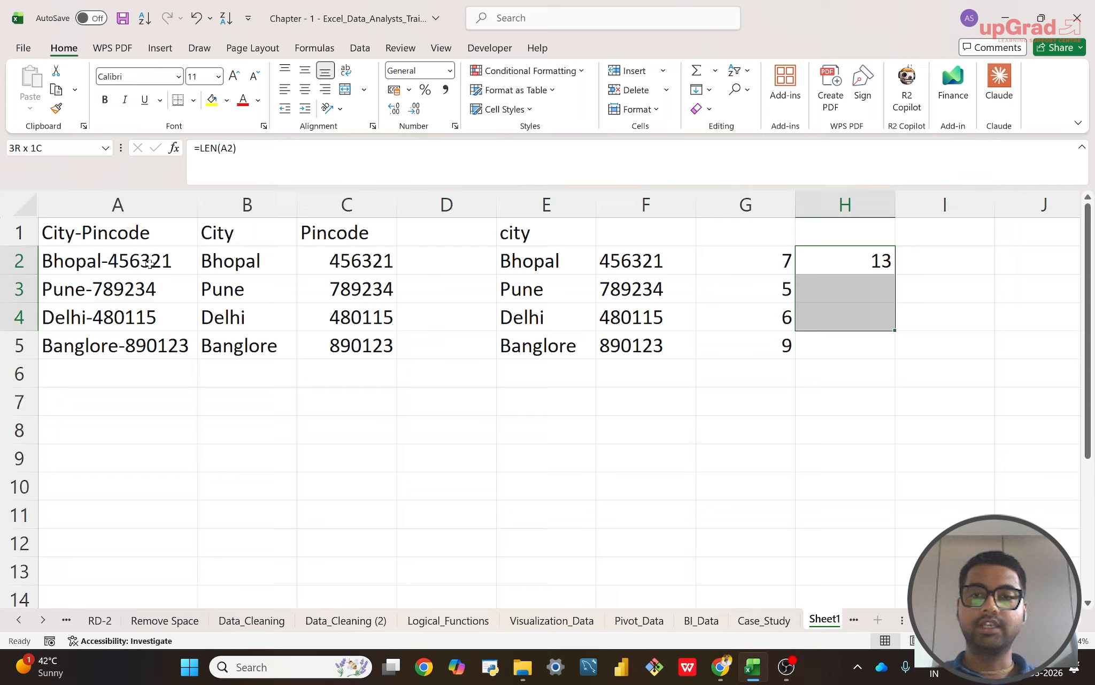
key("ctrl+d")
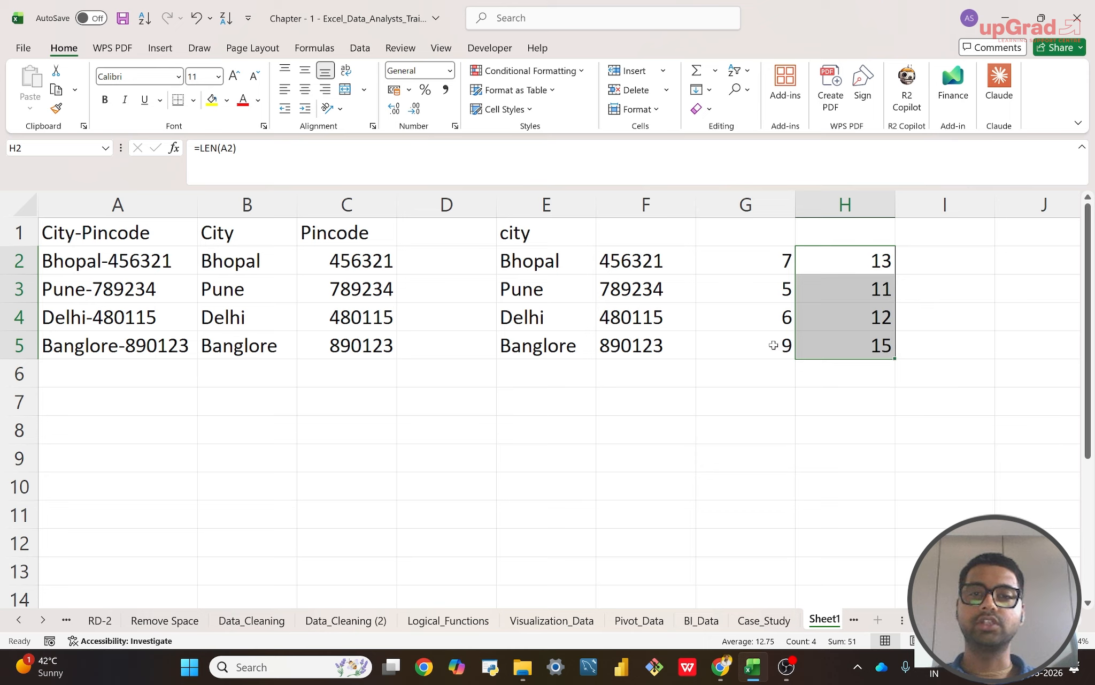
Step: Change the formula in F2 to =RIGHT(A2,H2-G2), replacing the fixed character count with text length minus hyphen position
left_click(635, 255)
type("=RIGHT(A2,6)")
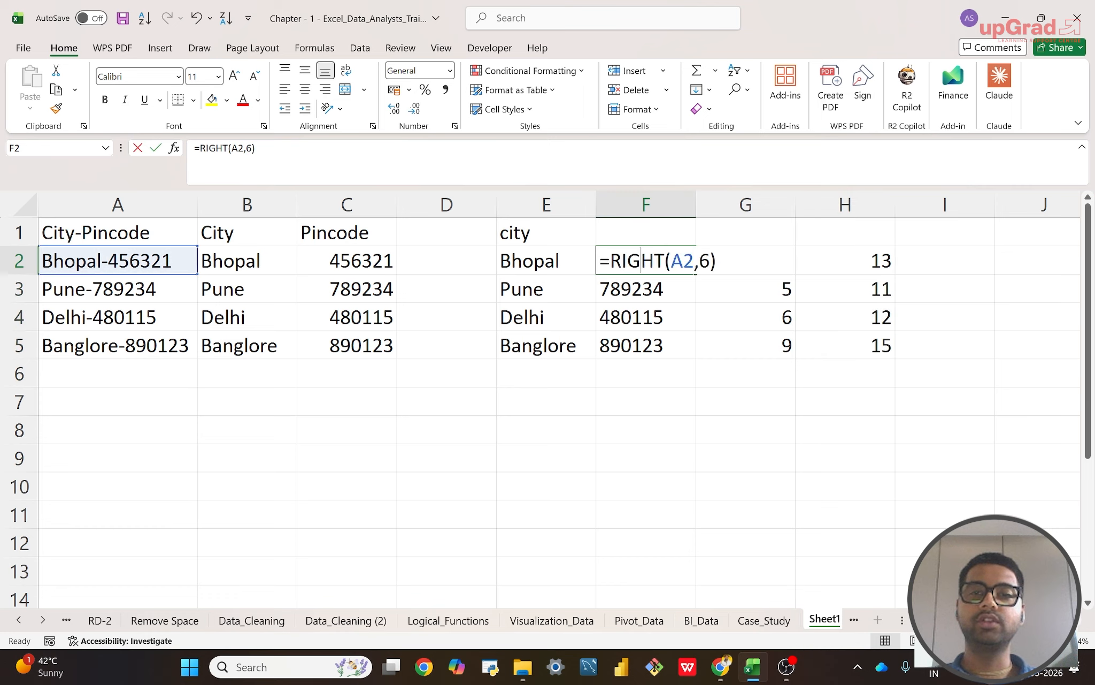
key("Left")
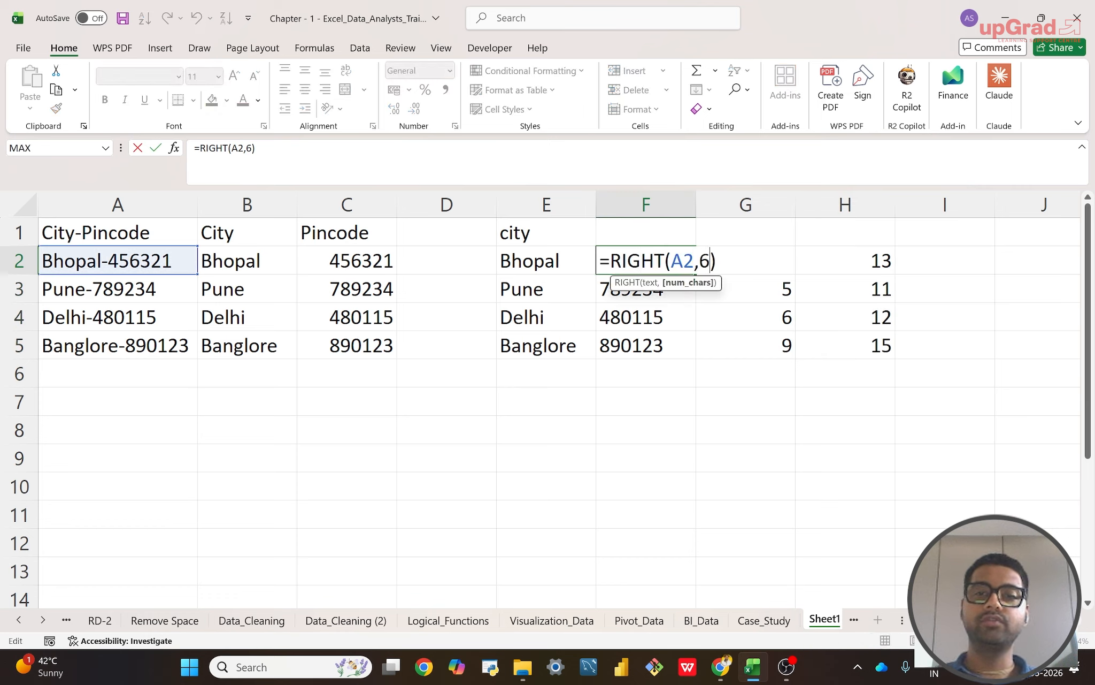
key("BackSpace")
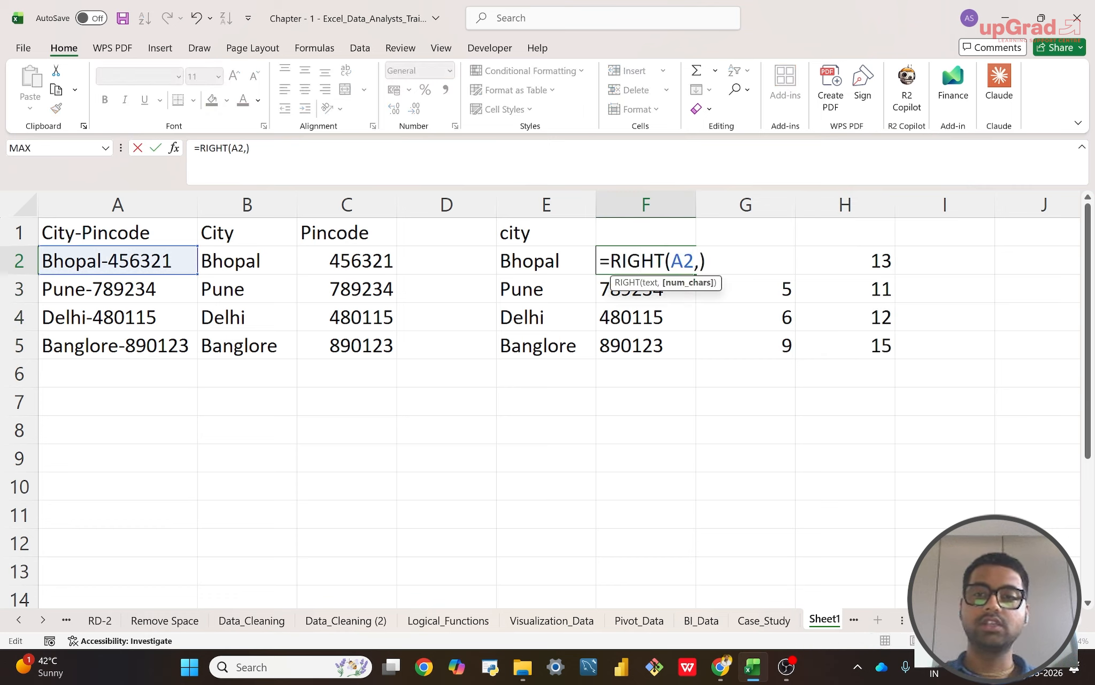
left_click(884, 260)
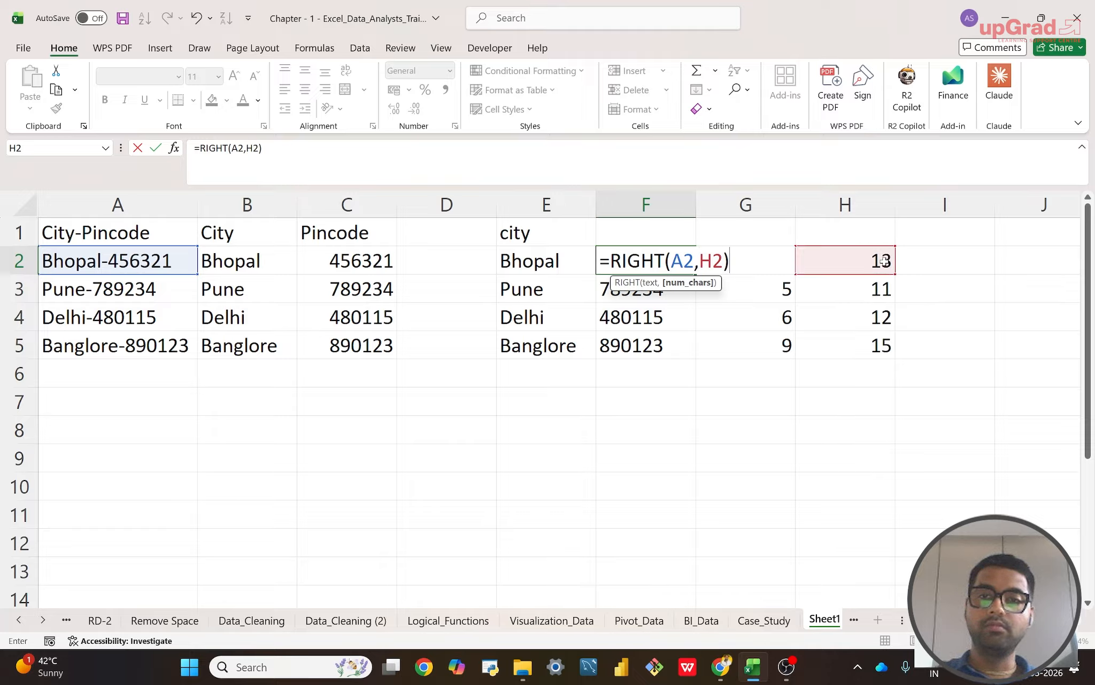
type("-")
key("F2")
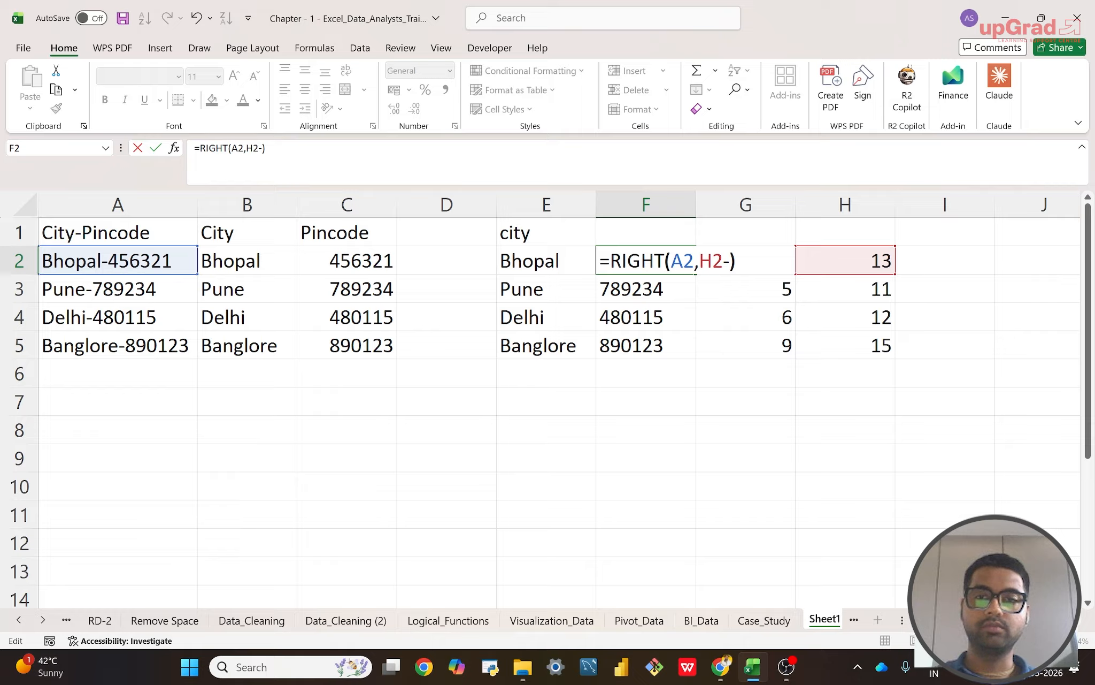
key("Left")
key("Caps_Lock")
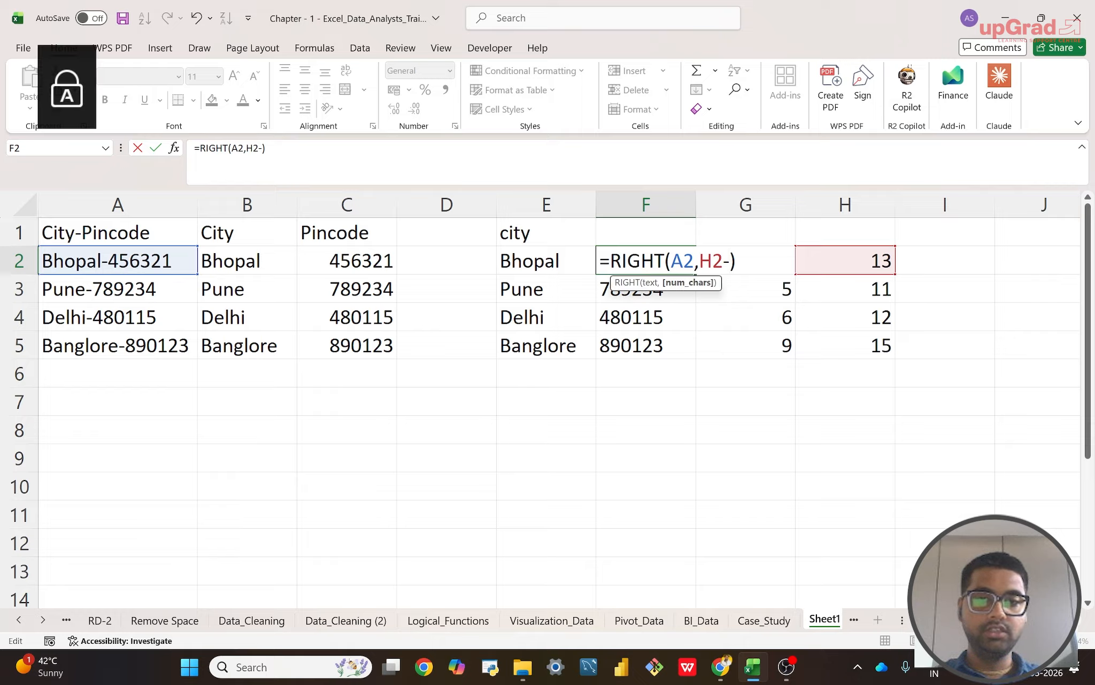
left_click(772, 260)
key("Return")
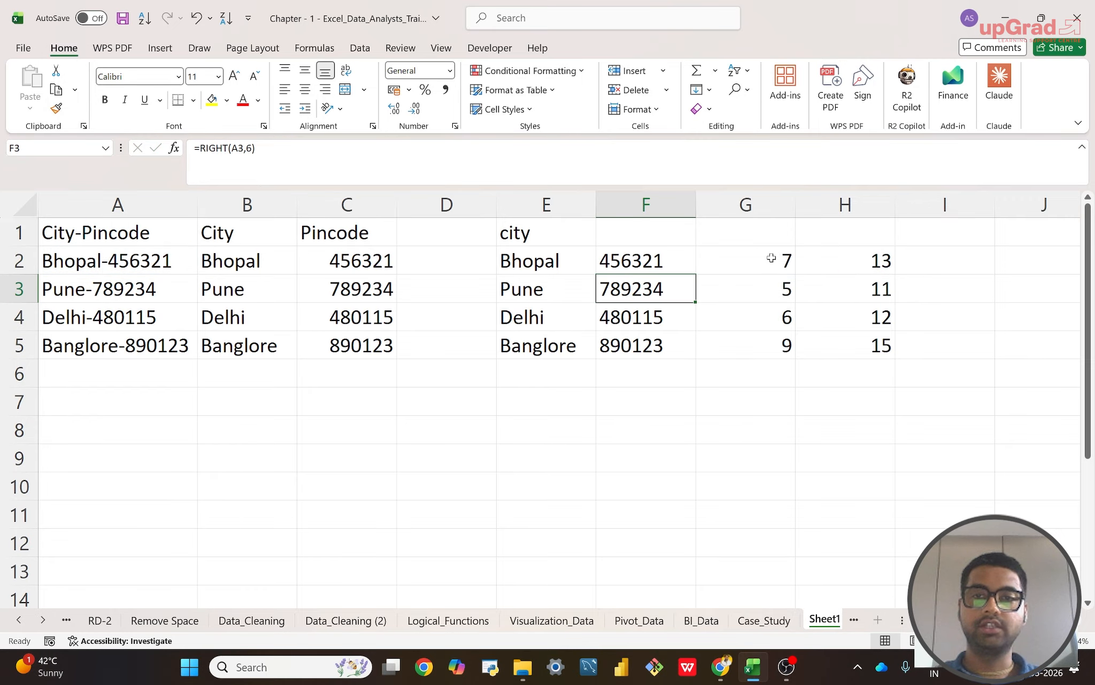
Step: Fill the revised RIGHT formula from F2 down through F5
key("Up")
key("shift+Down")
key("shift+Down")
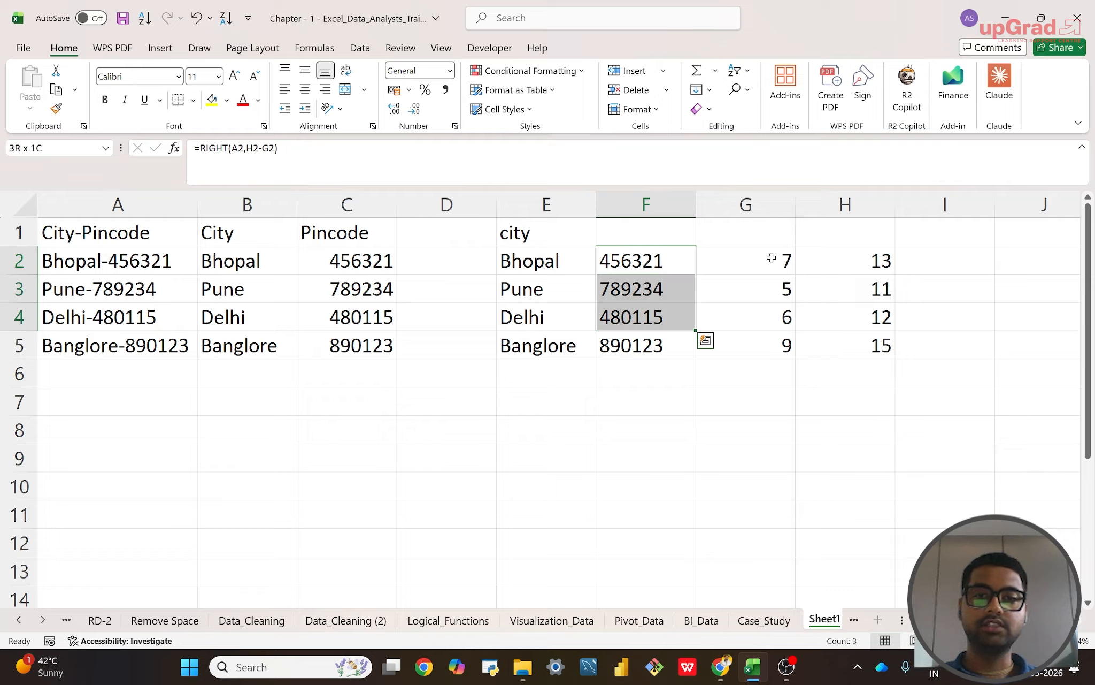
key("shift+Down")
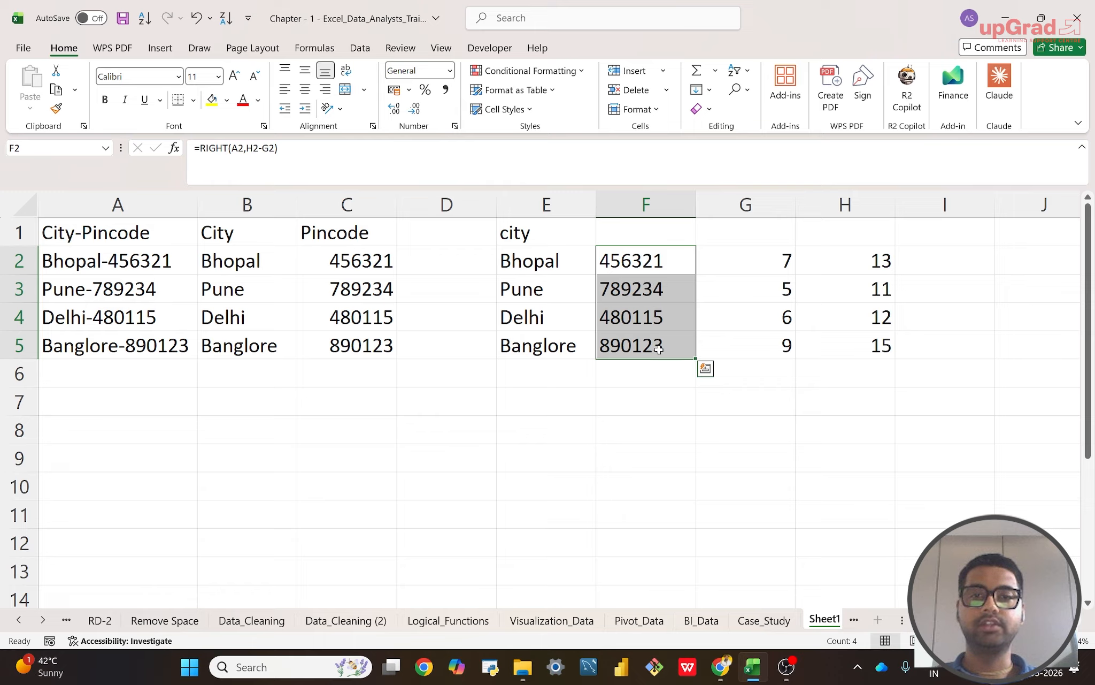
left_click(634, 426)
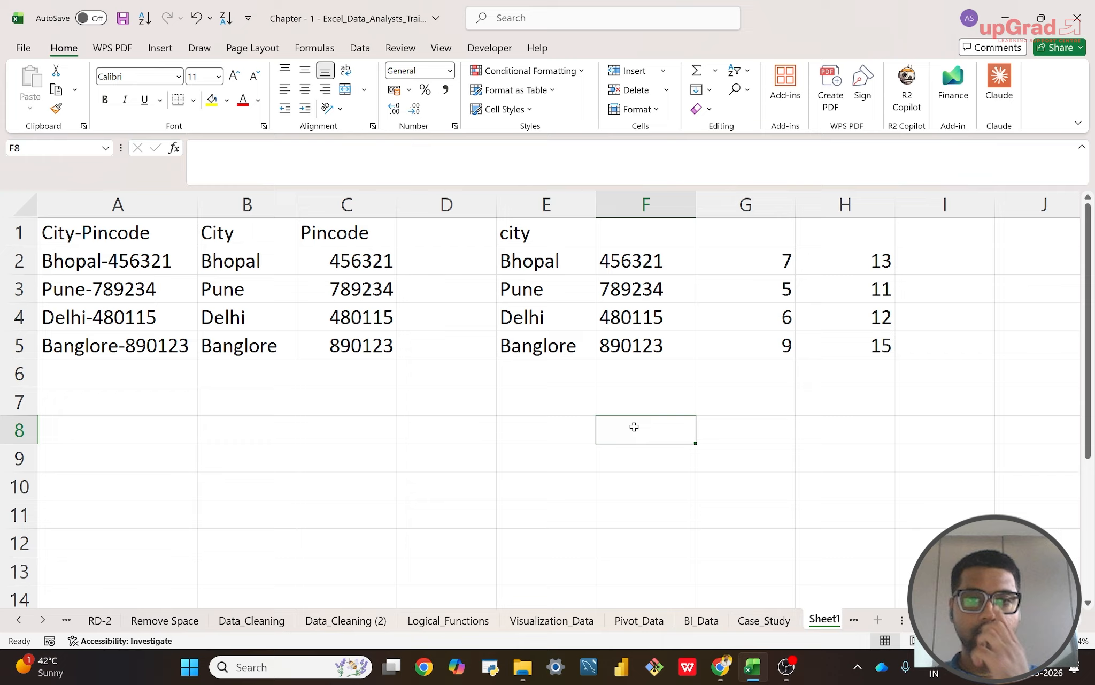
Step: Examine the LEFT formula in E2 and the FIND formula in G2 that it references
double_click(542, 263)
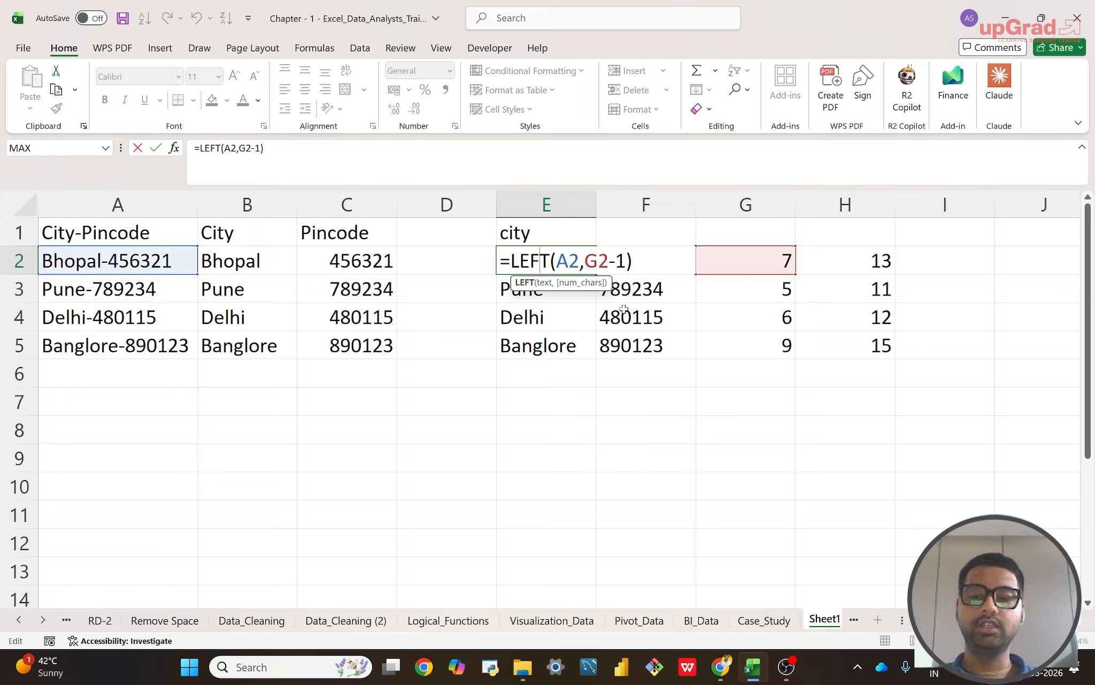
key("Return")
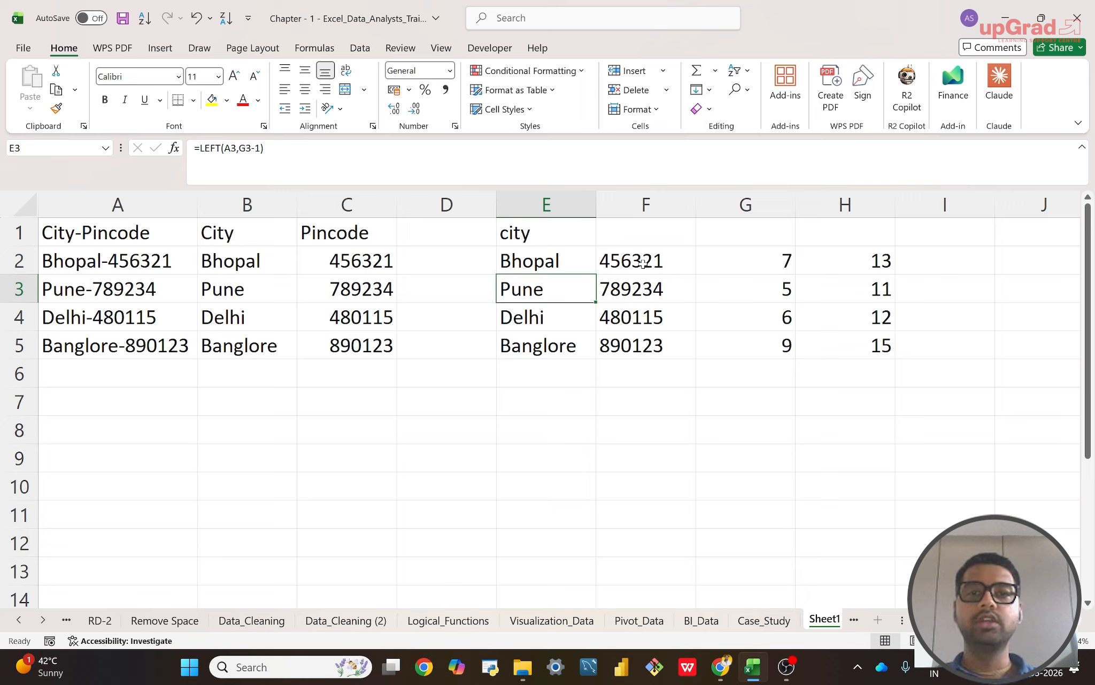
left_click(524, 260)
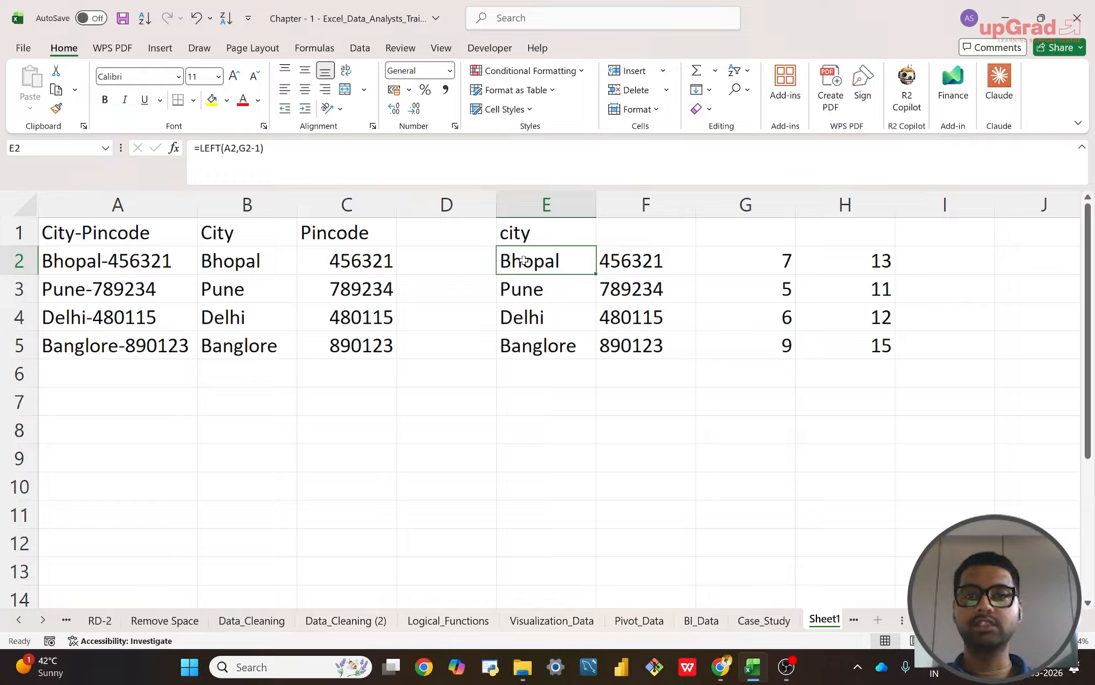
left_click(774, 262)
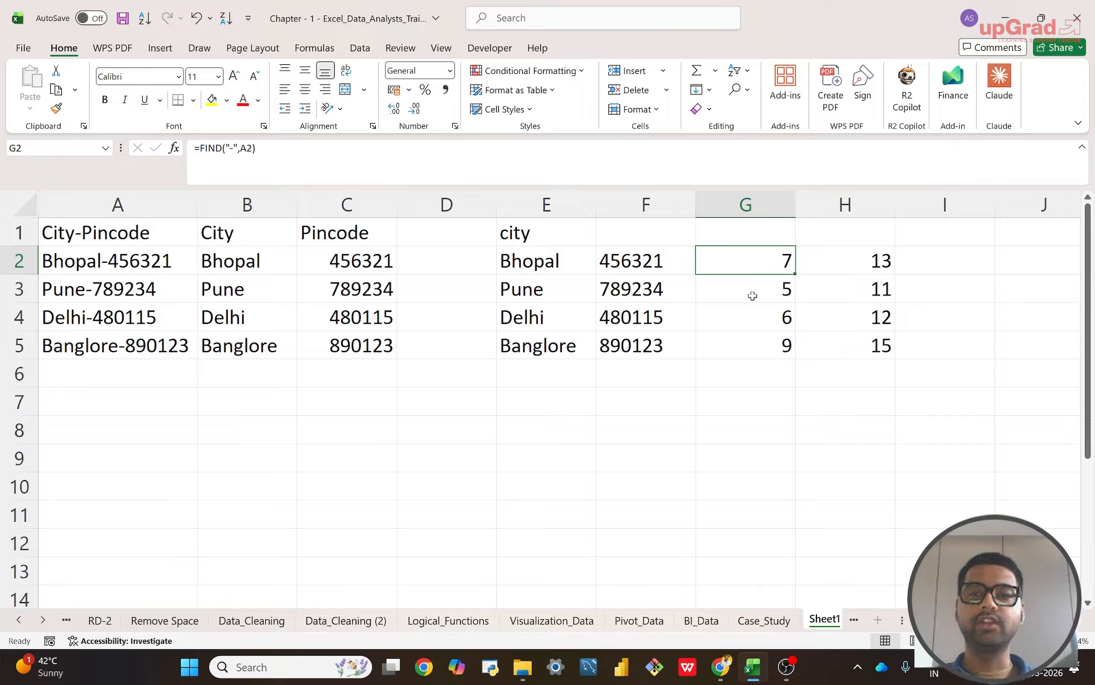
Step: Examine the helper formulas in G2 and H2 that give the hyphen position and the text length
double_click(748, 261)
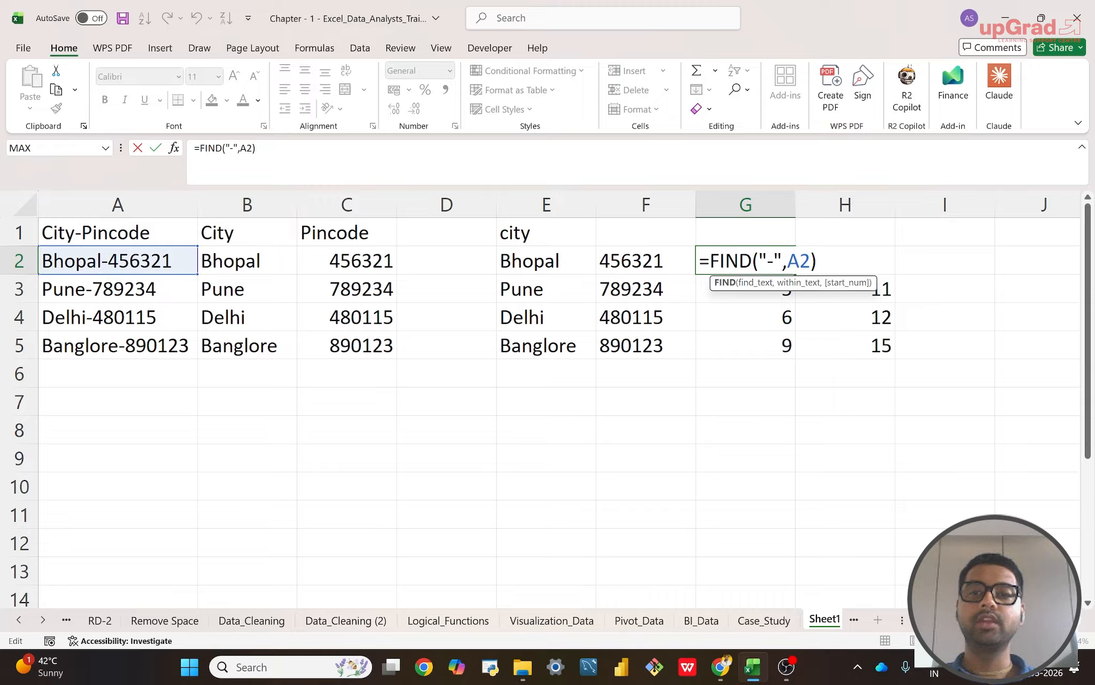
key("Return")
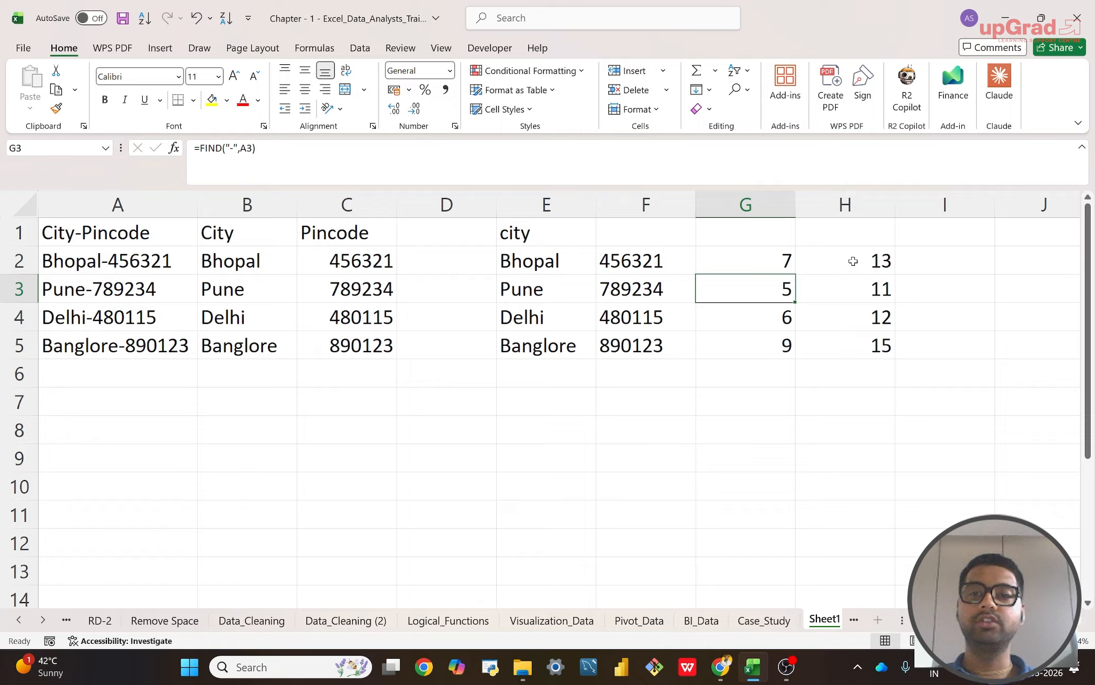
left_click(853, 261)
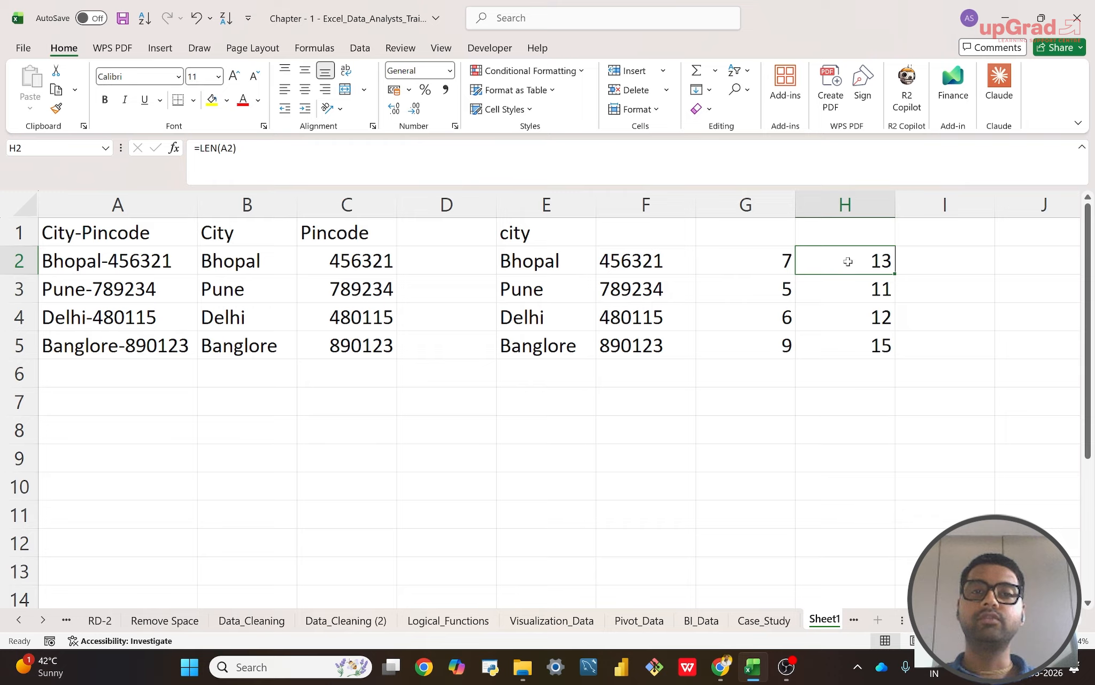
Step: Replace the G2 reference in E2 with a nested FIND, making the formula =LEFT(A2,FIND("-",A2)-1)
double_click(530, 268)
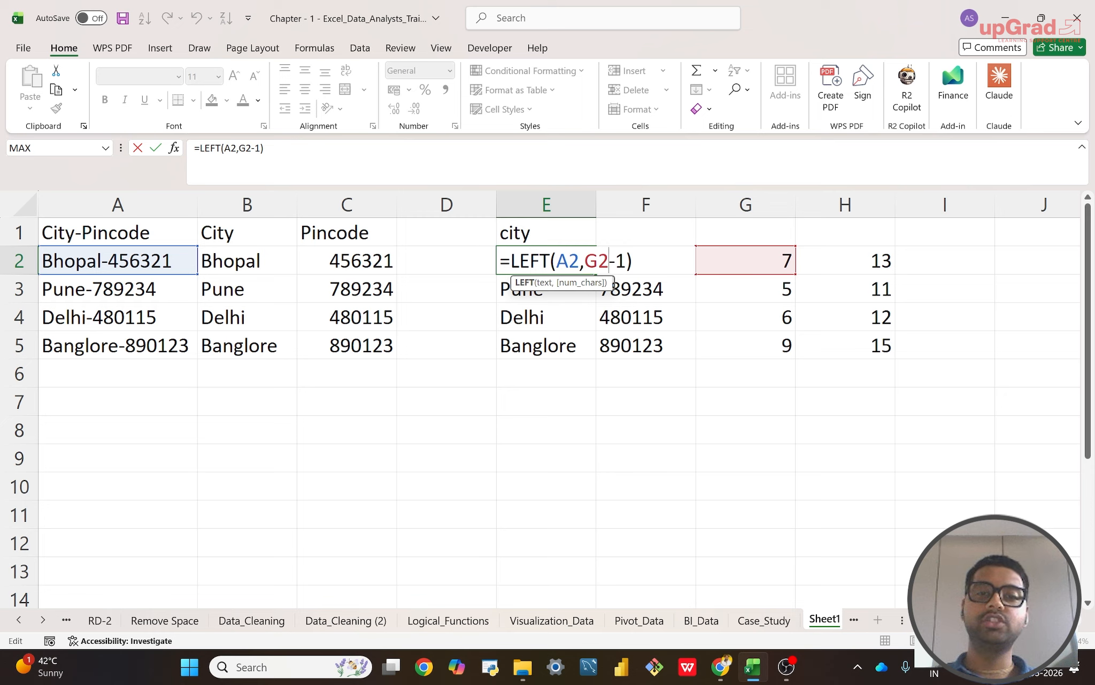
key("BackSpace")
key("BackSpace")
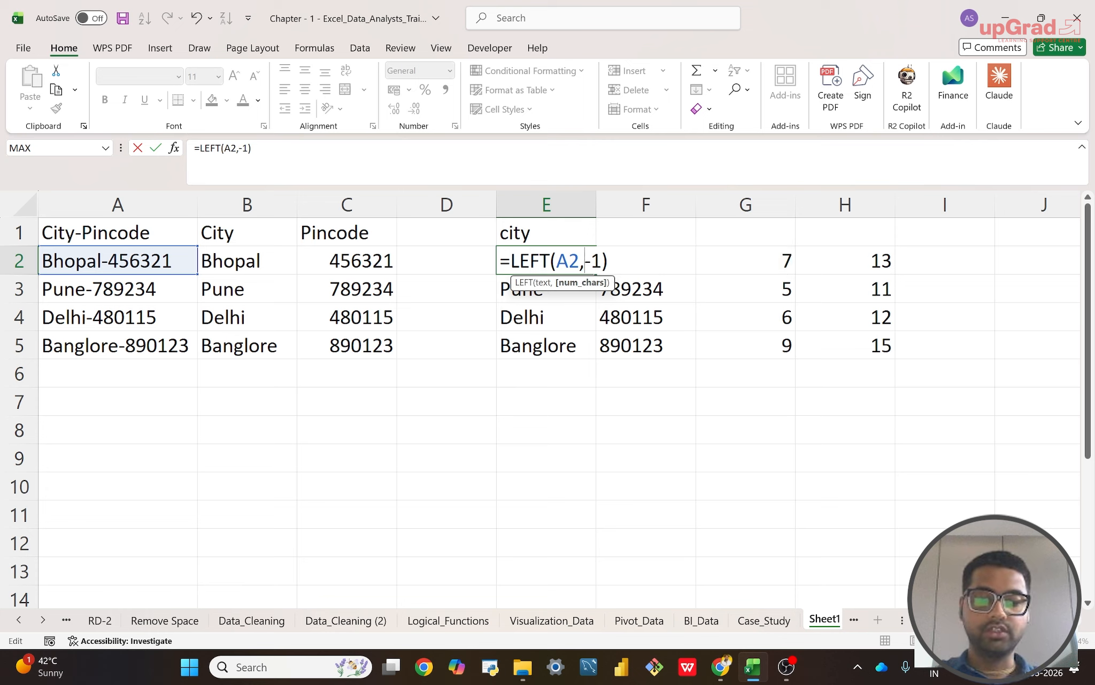
type("FIN")
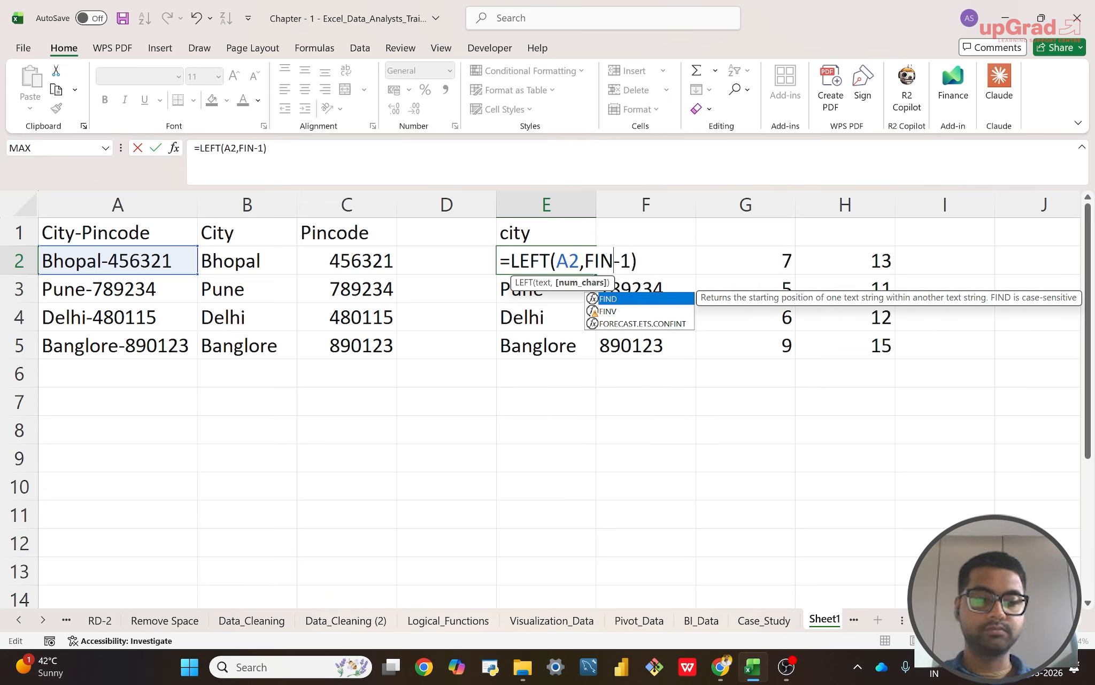
key("Tab")
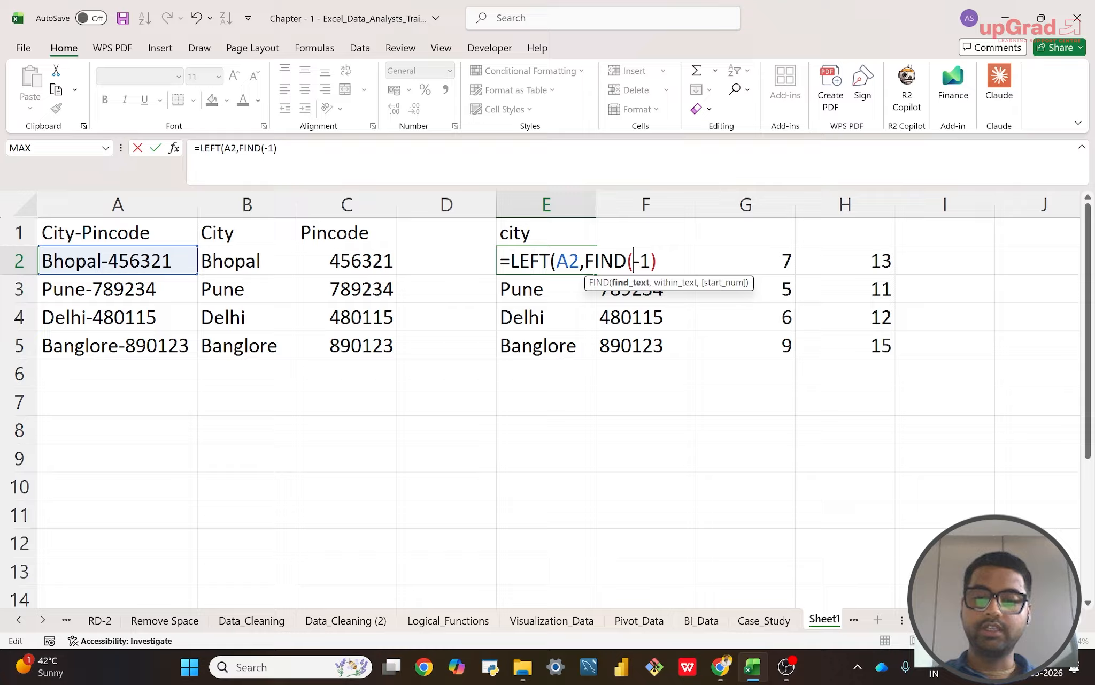
type("\"")
type("-\"")
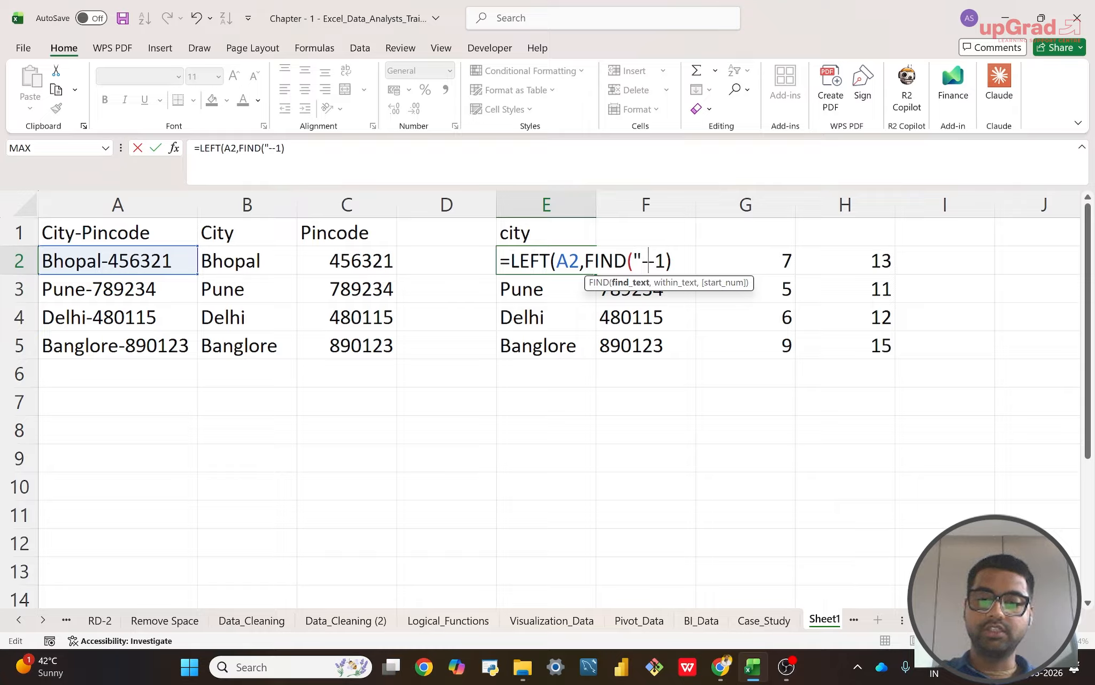
type(",")
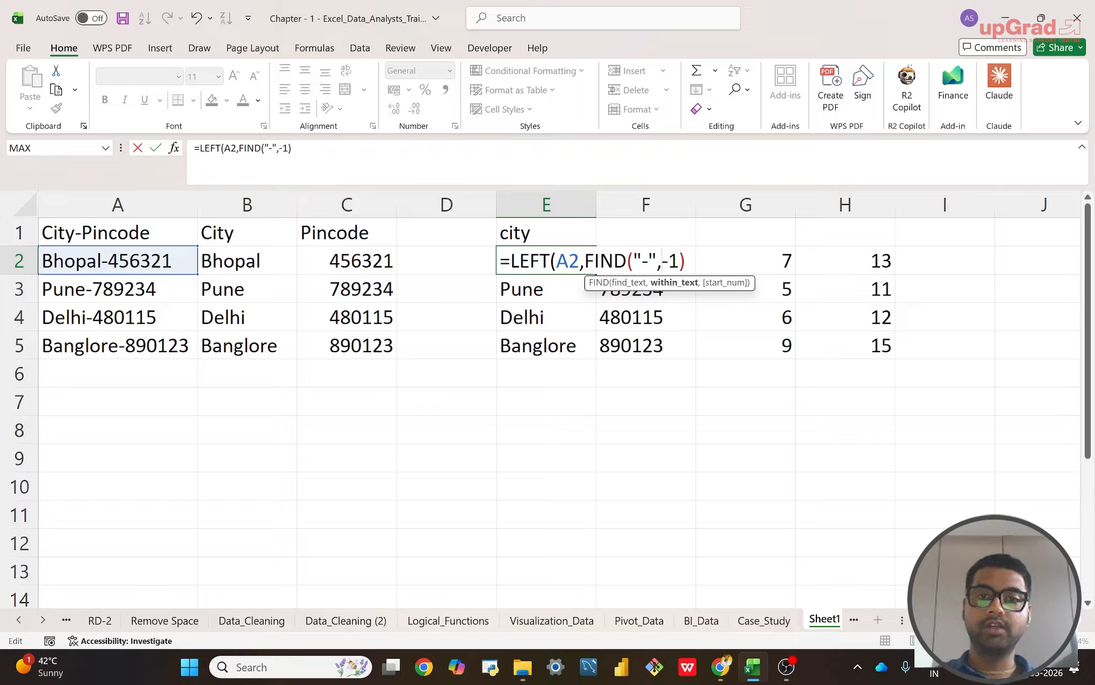
left_click(122, 260)
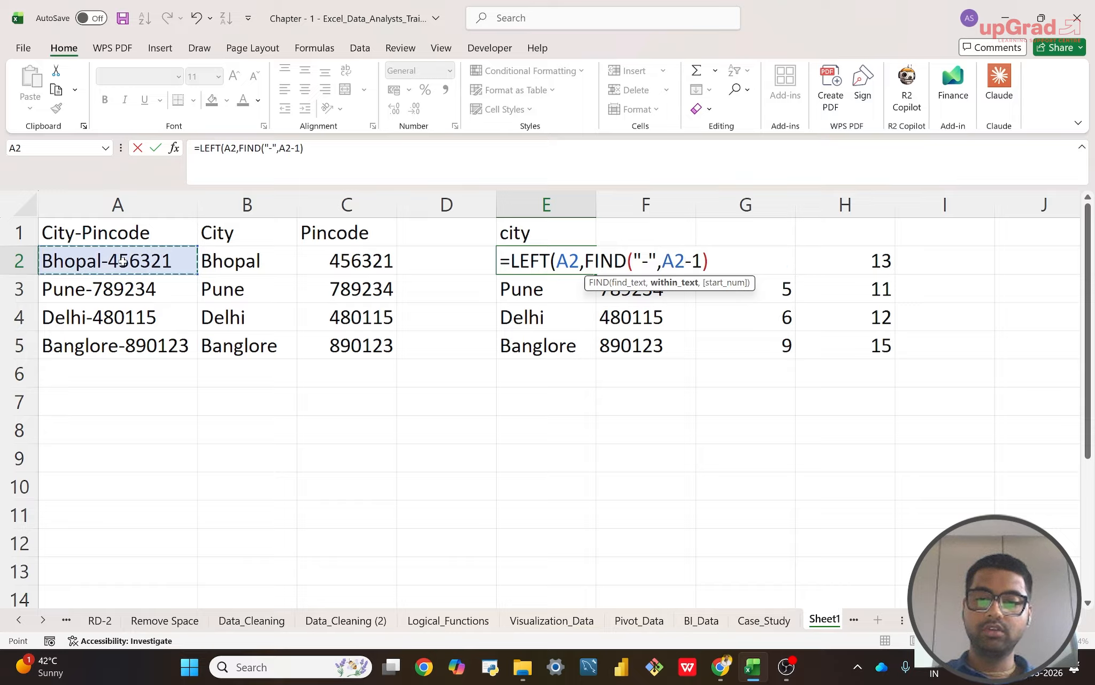
type(")-")
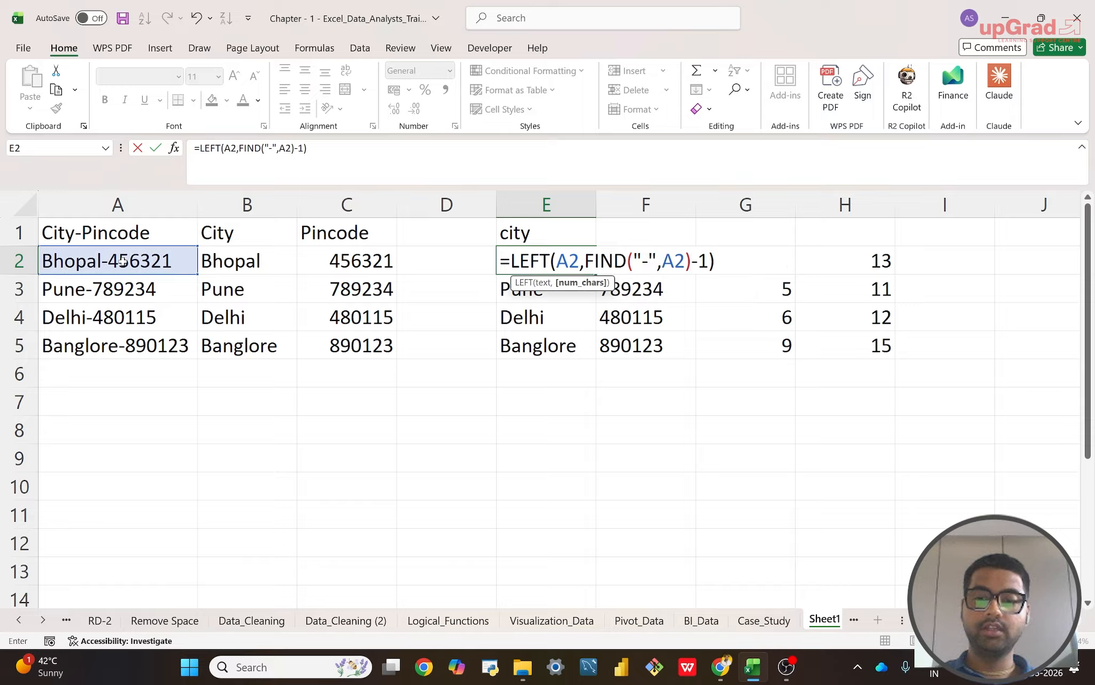
type("-")
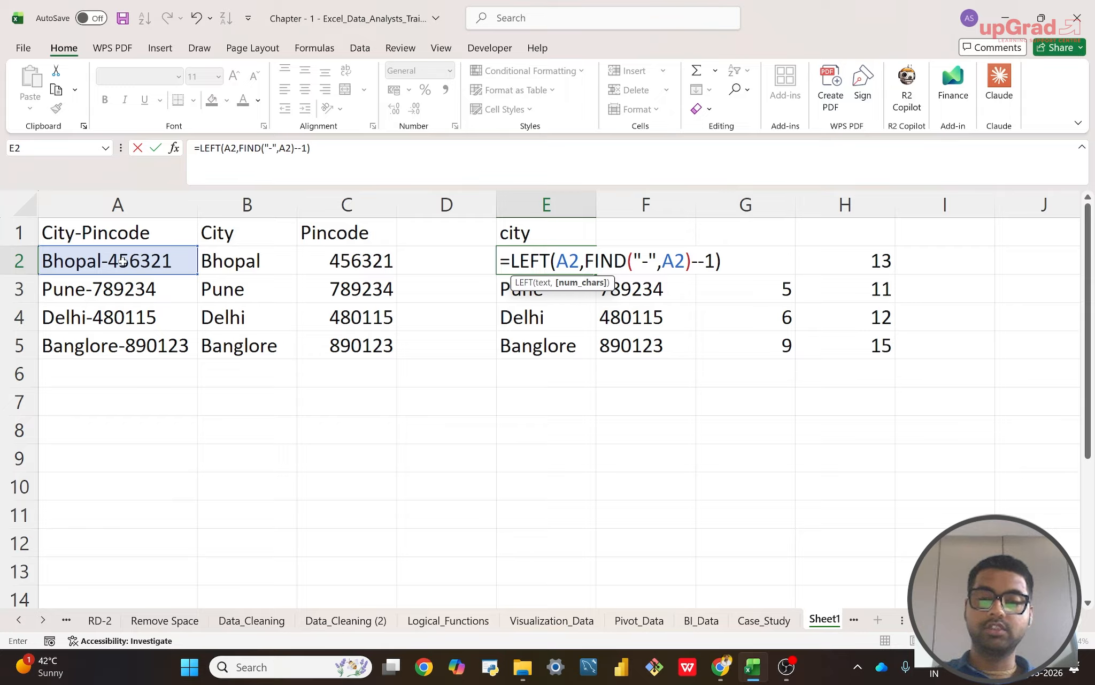
key("BackSpace")
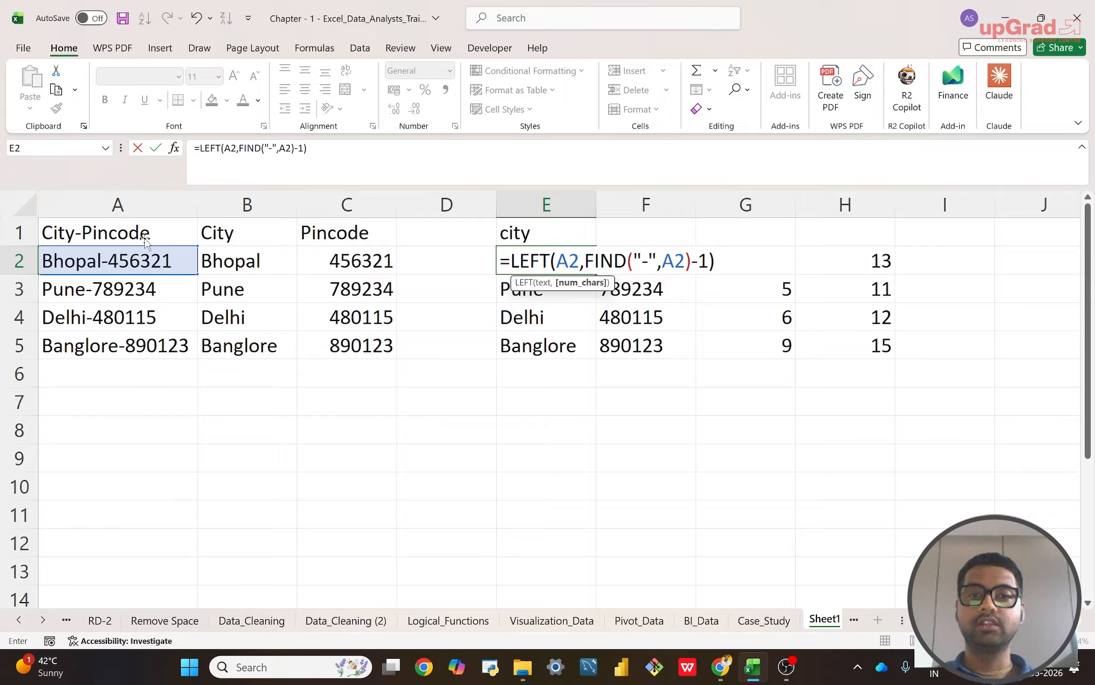
key("Return")
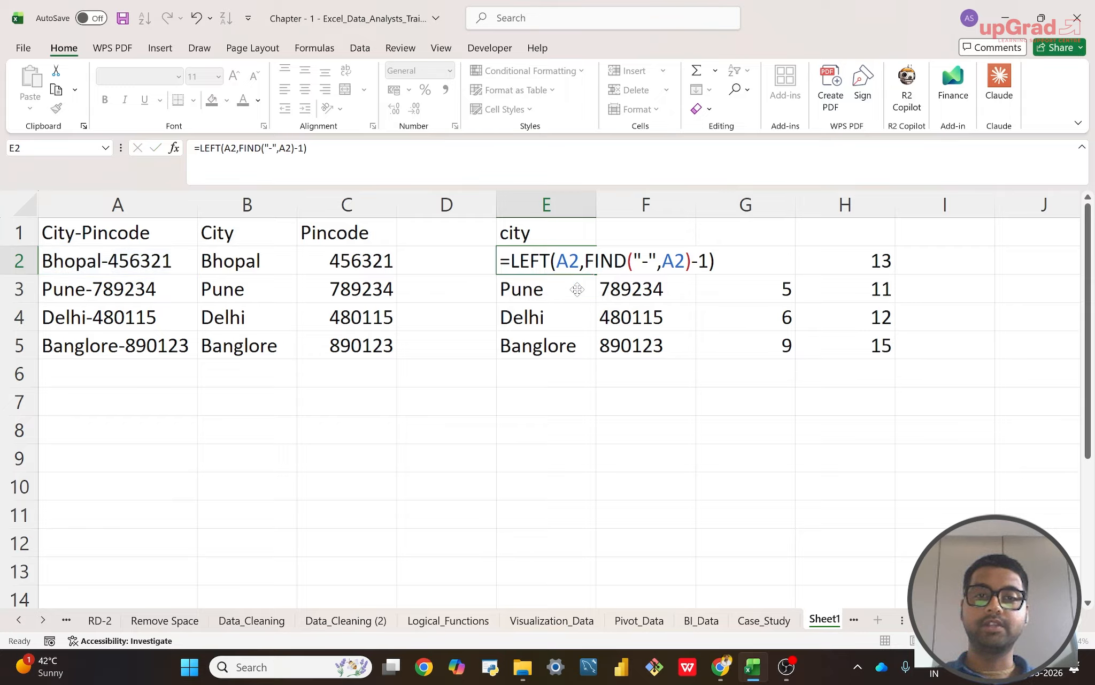
Step: Review the combined LEFT and FIND formula in E2 without changing it
double_click(529, 261)
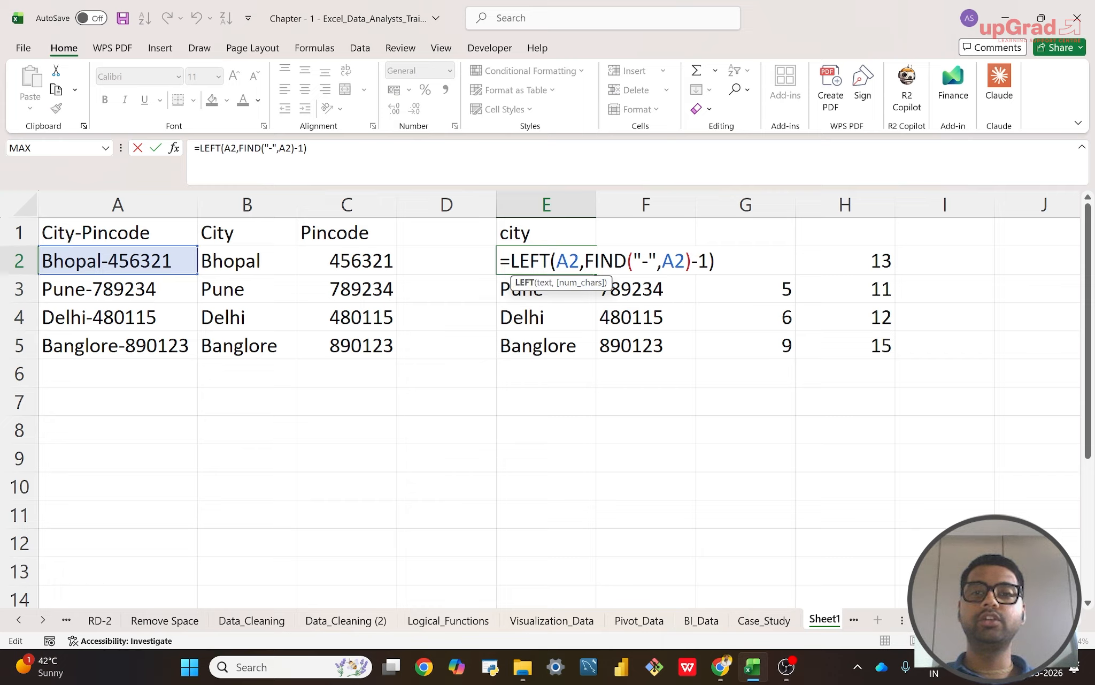
left_click(722, 260)
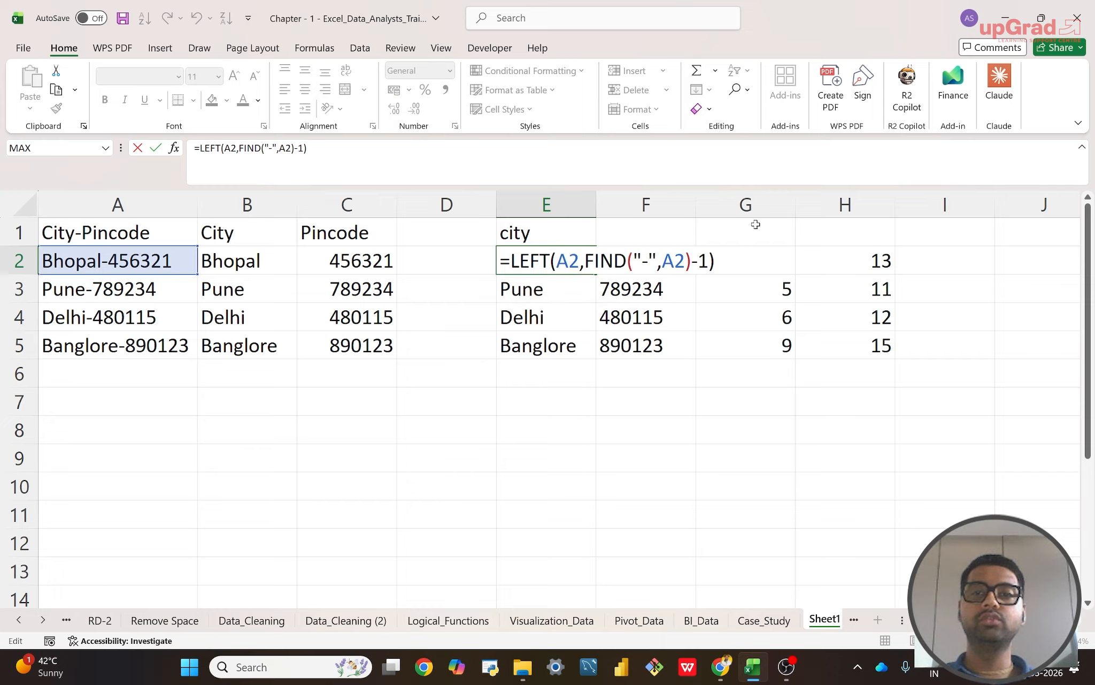
key("Return")
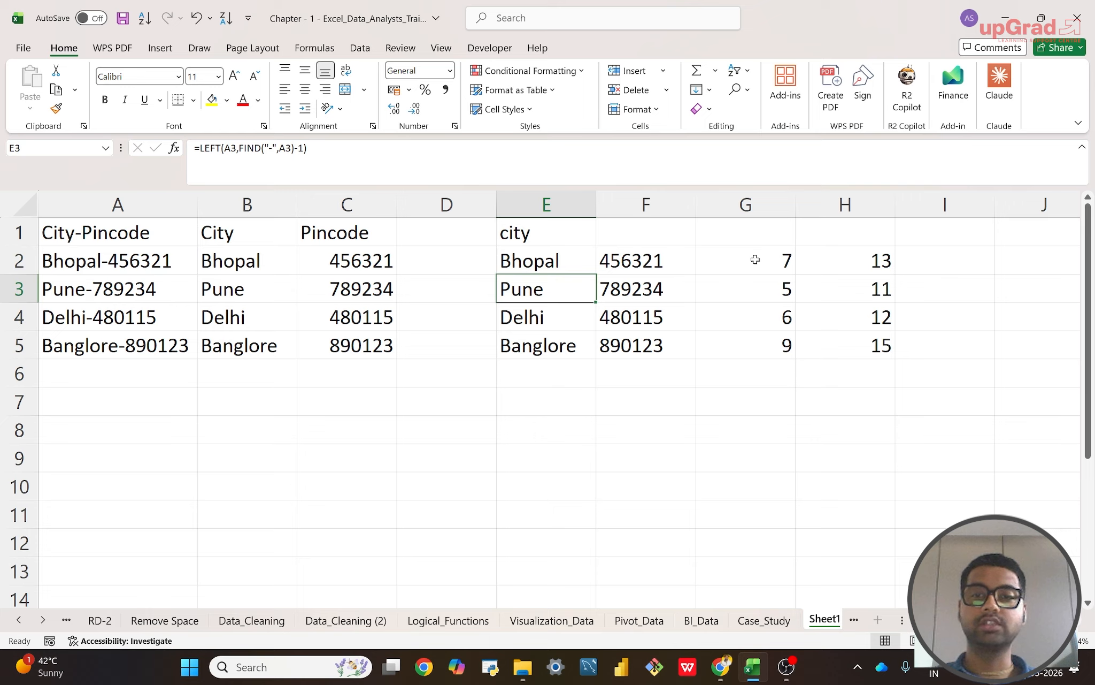
Step: Clear the hyphen position helper formulas from G2:G5
left_click(755, 260)
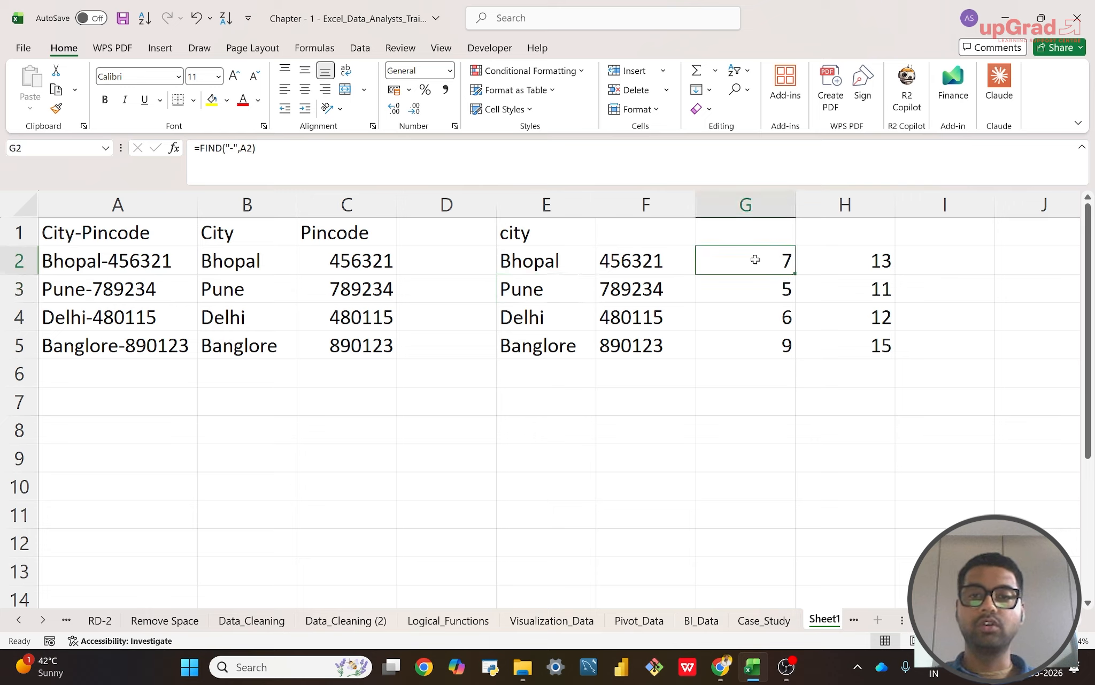
key("shift+Down")
key("shift+Down")
key("shift+Down")
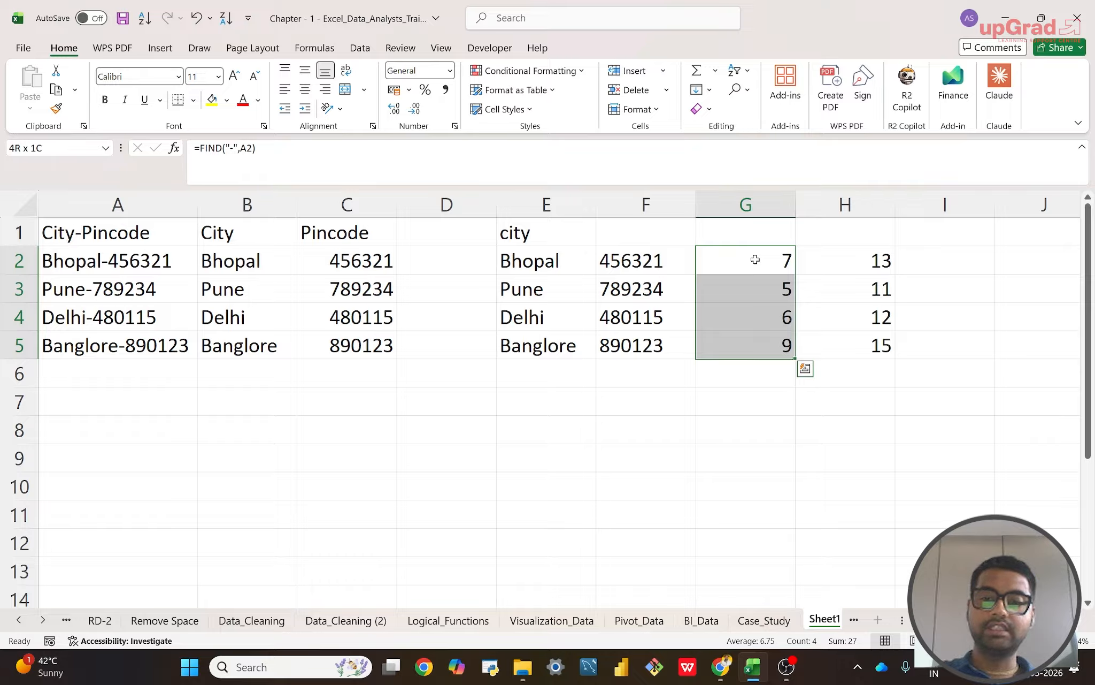
key("Delete")
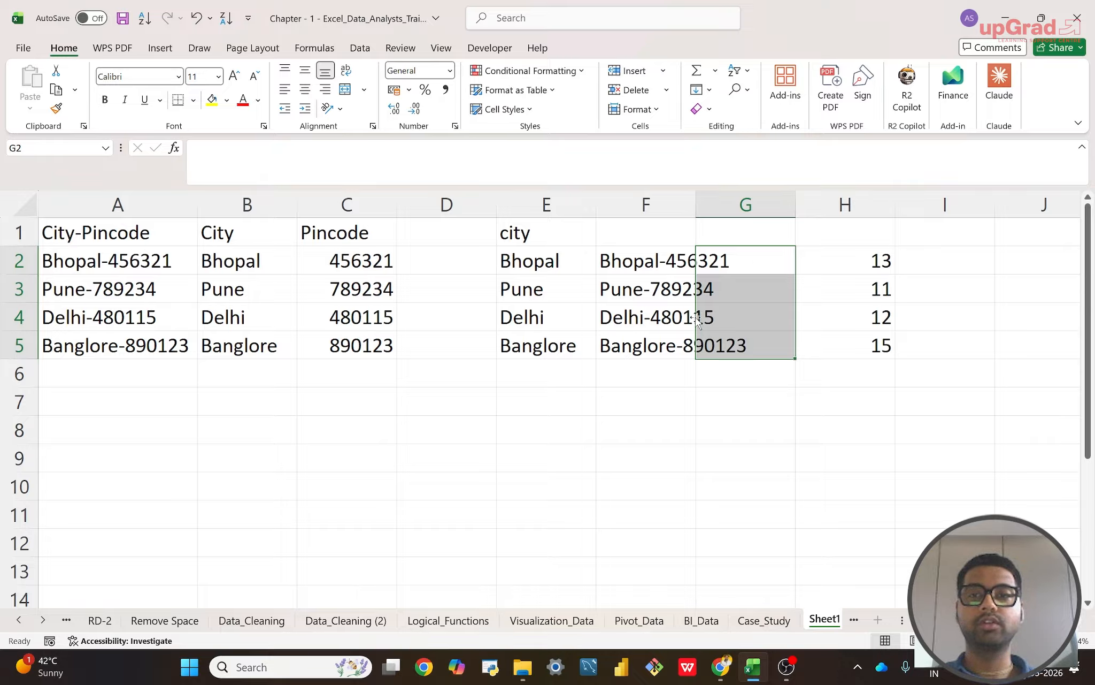
Step: Clear the text length helper formulas from H2:H5
left_click(850, 258)
key("shift+Down")
key("shift+Down")
key("shift+Down")
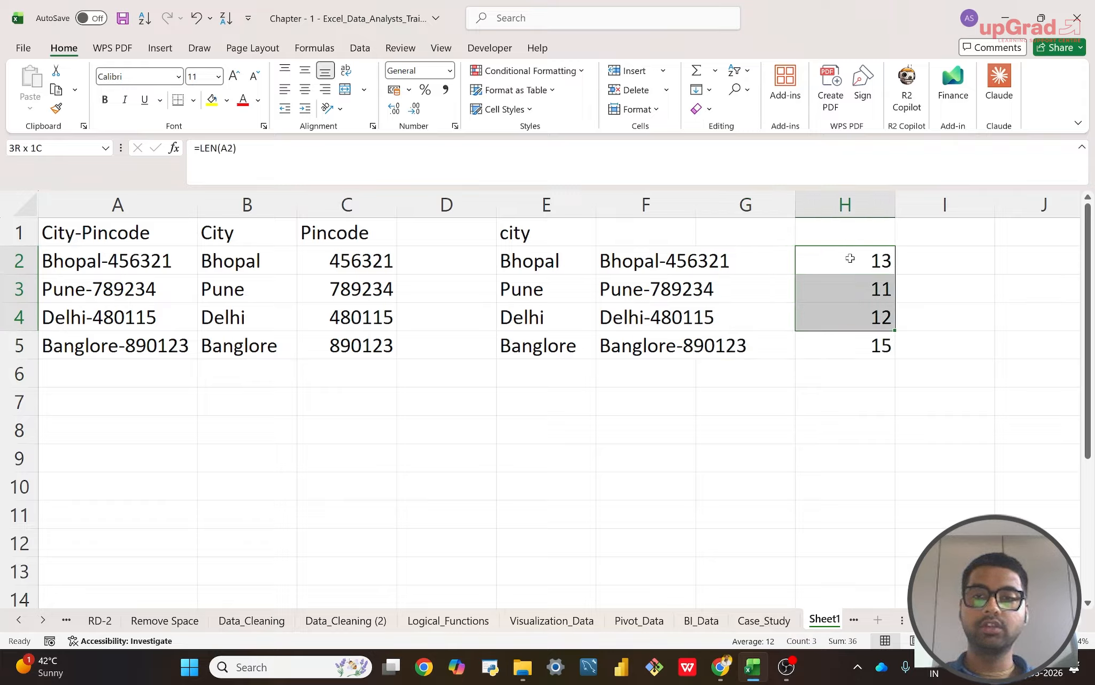
key("Delete")
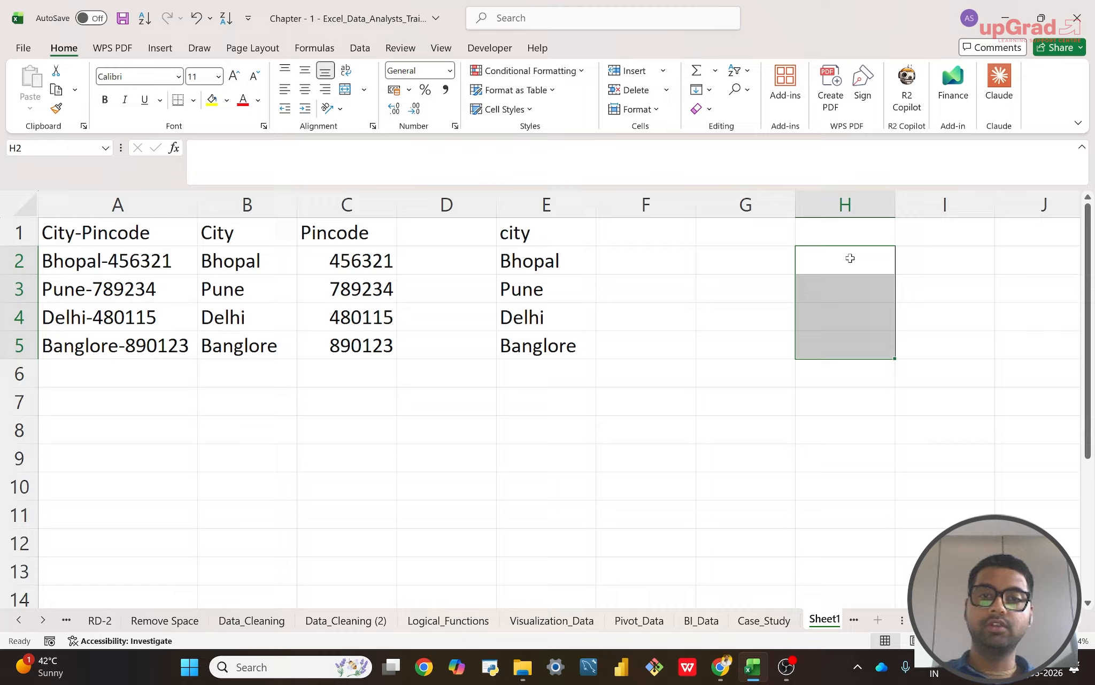
mouse_move(850, 259)
left_mouse_down()
mouse_move(658, 257)
mouse_move(844, 235)
mouse_move(839, 251)
left_mouse_up()
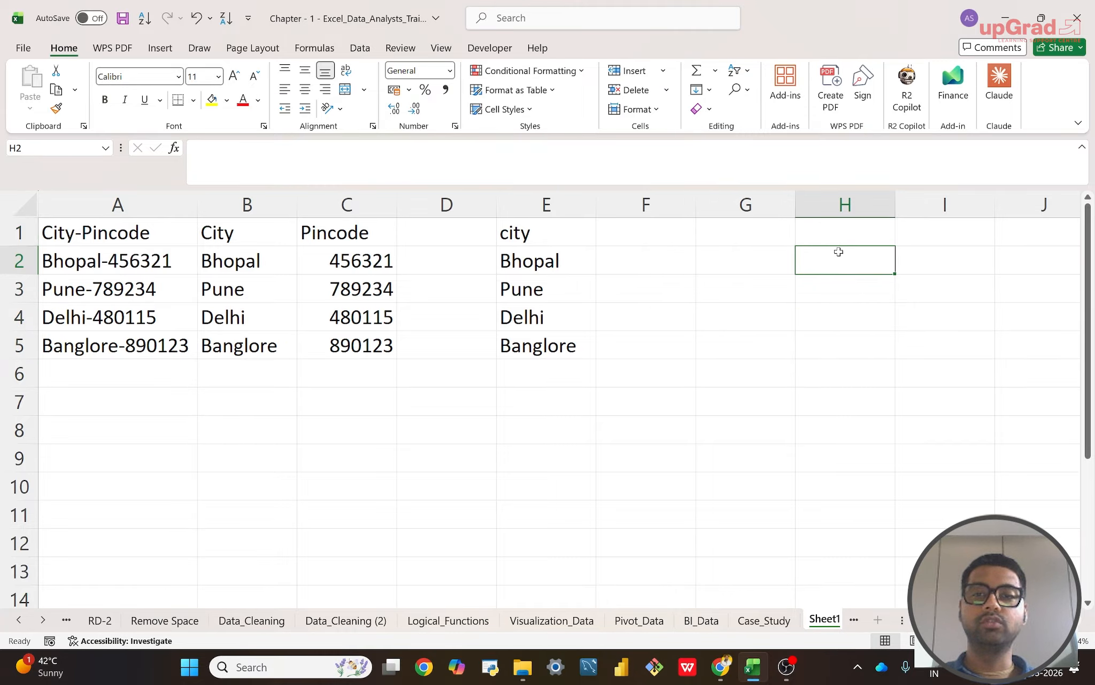
Step: Replace the H2 reference in F2 with a nested LEN, making the formula =RIGHT(A2,LEN(A2)-G2)
double_click(648, 262)
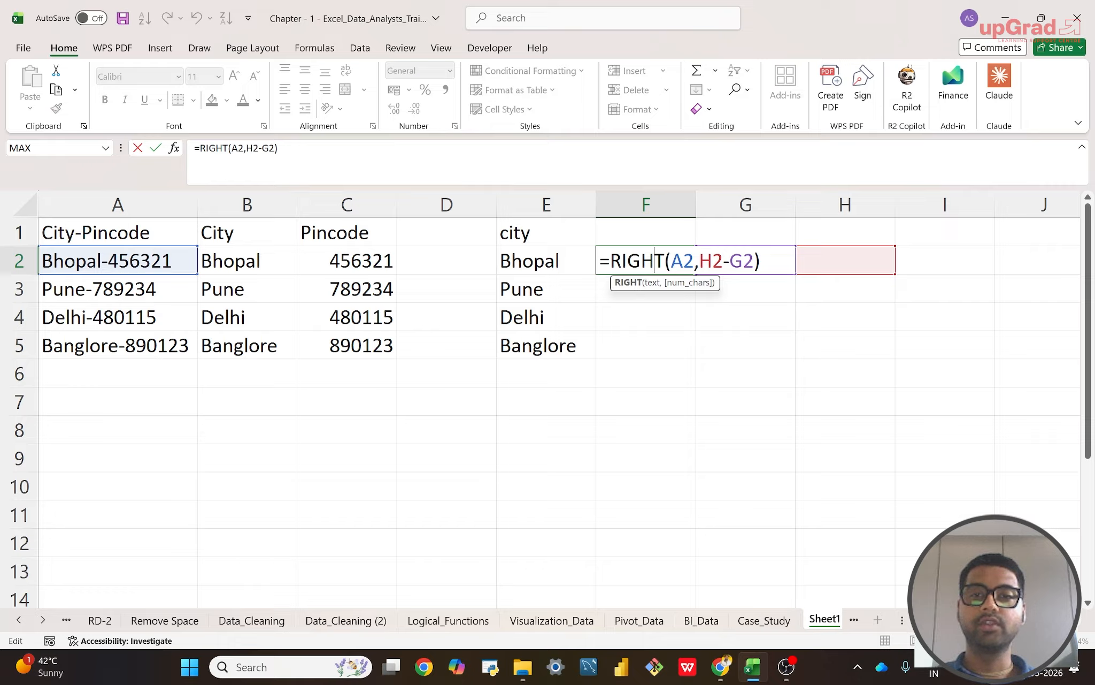
left_click(723, 261)
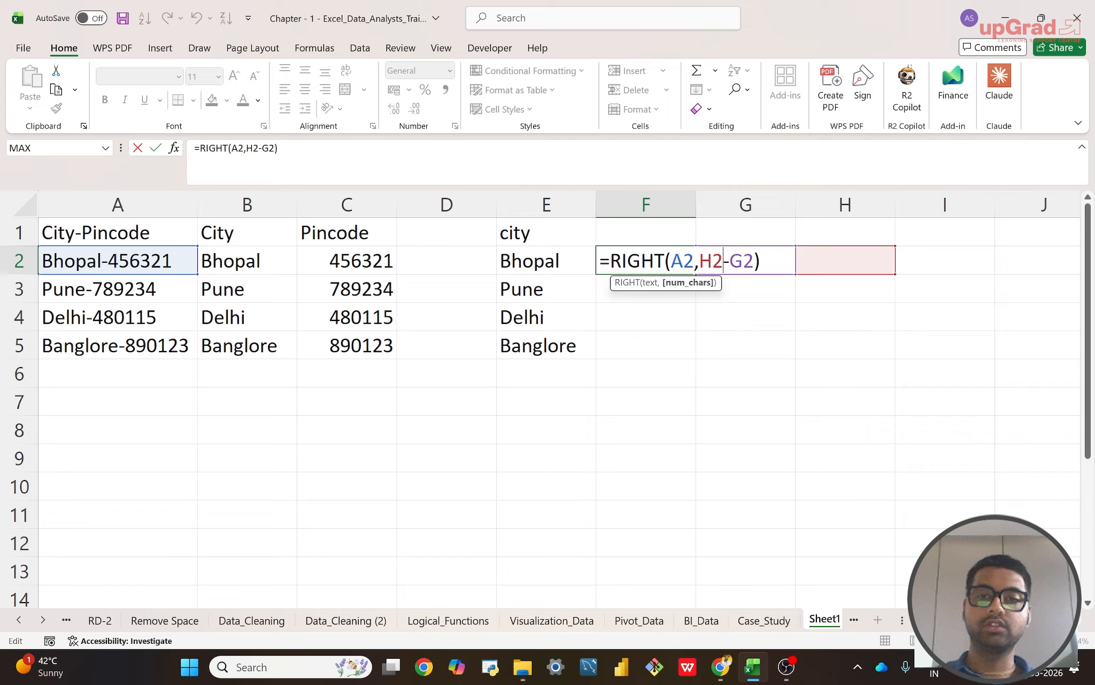
key("BackSpace")
key("BackSpace")
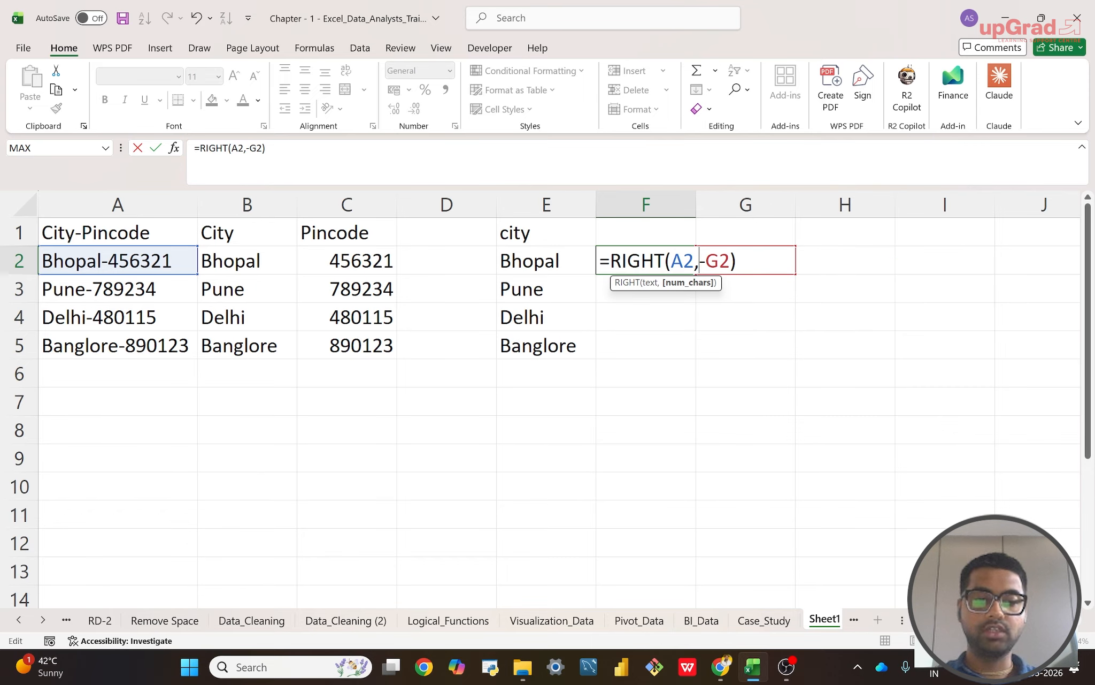
type("LEN")
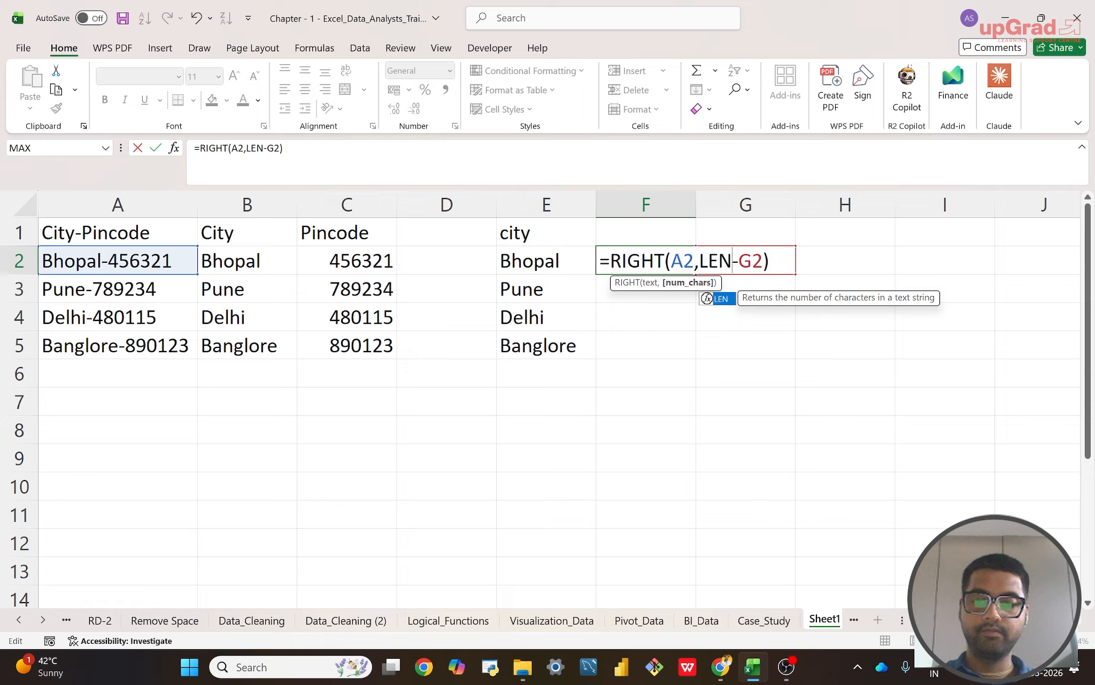
type("(")
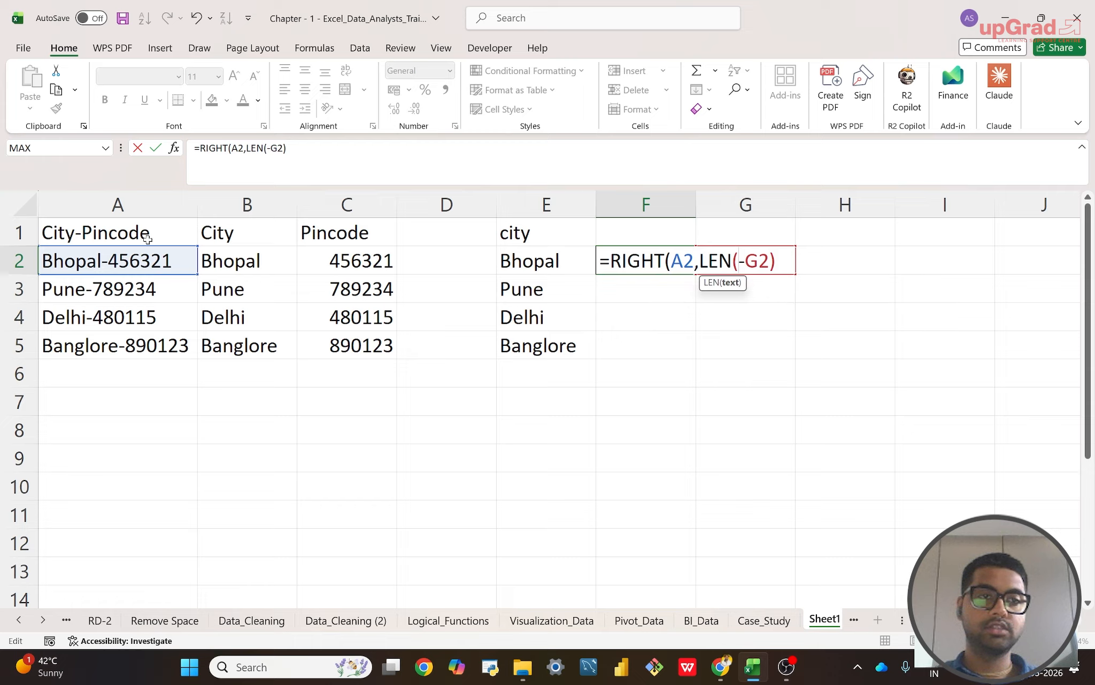
left_click(134, 259)
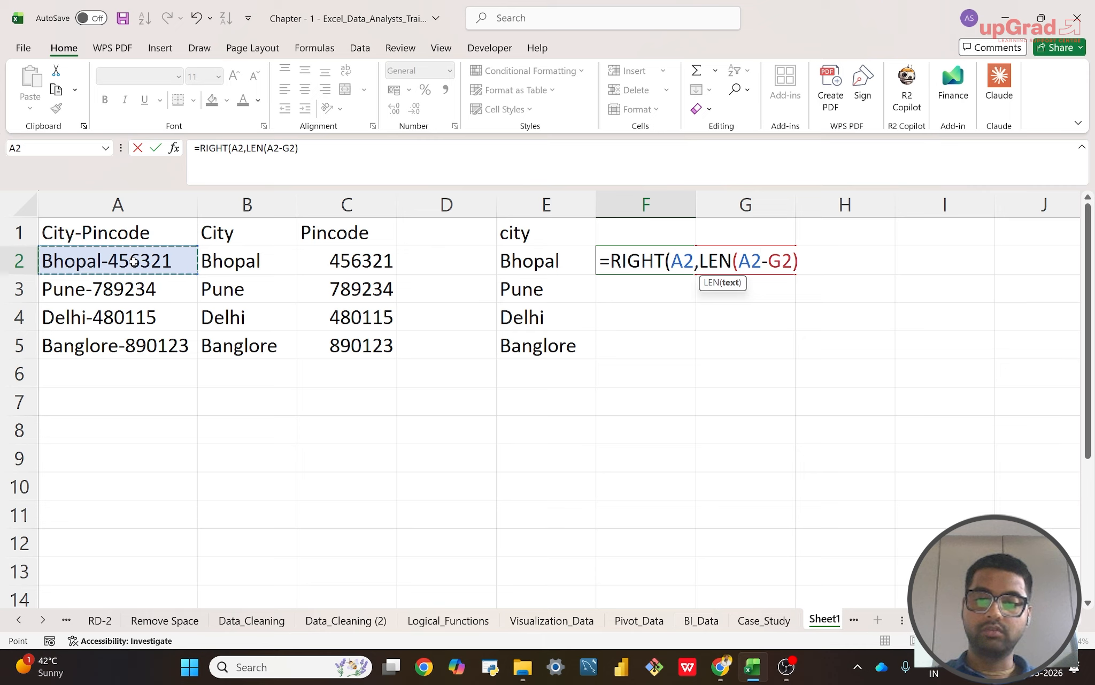
type(")")
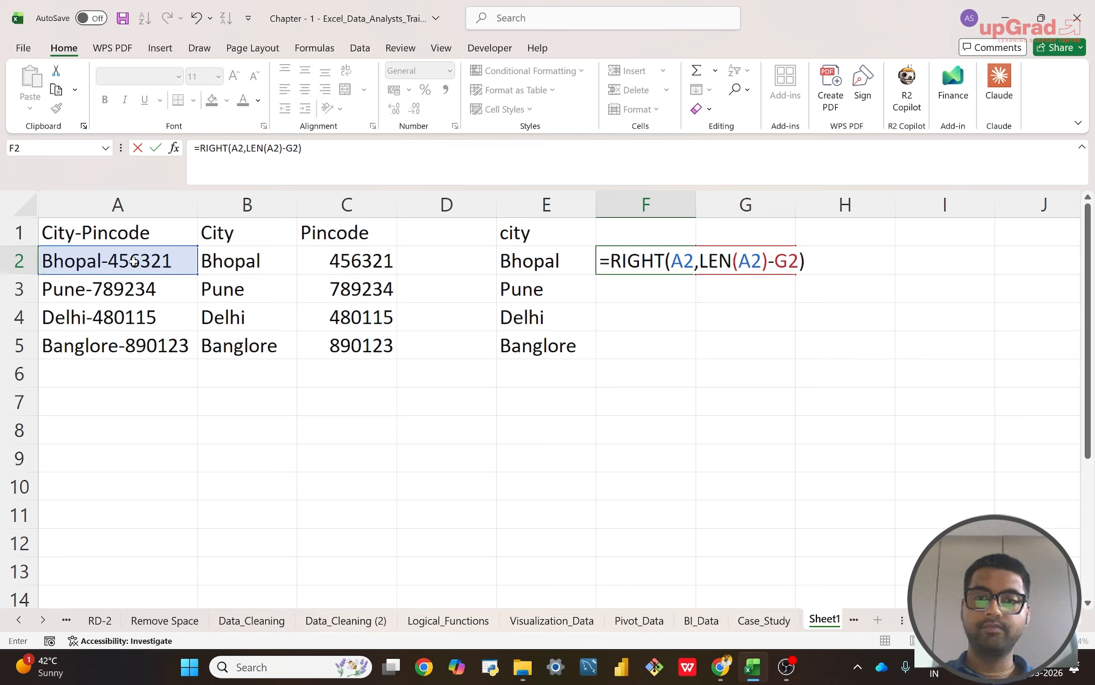
key("Right")
key("Right")
key("Left")
key("Left")
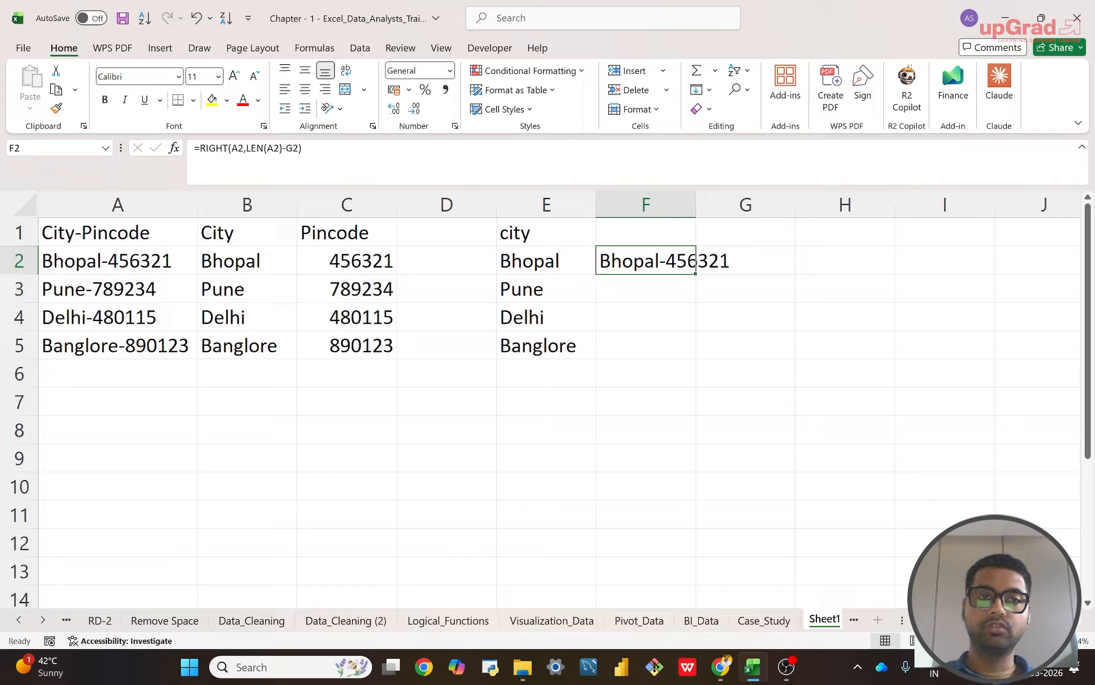
Step: Replace the G2 reference in F2 with a nested FIND, making the formula =RIGHT(A2,LEN(A2)-FIND("-",A2))
left_click(298, 149)
key("BackSpace")
key("BackSpace")
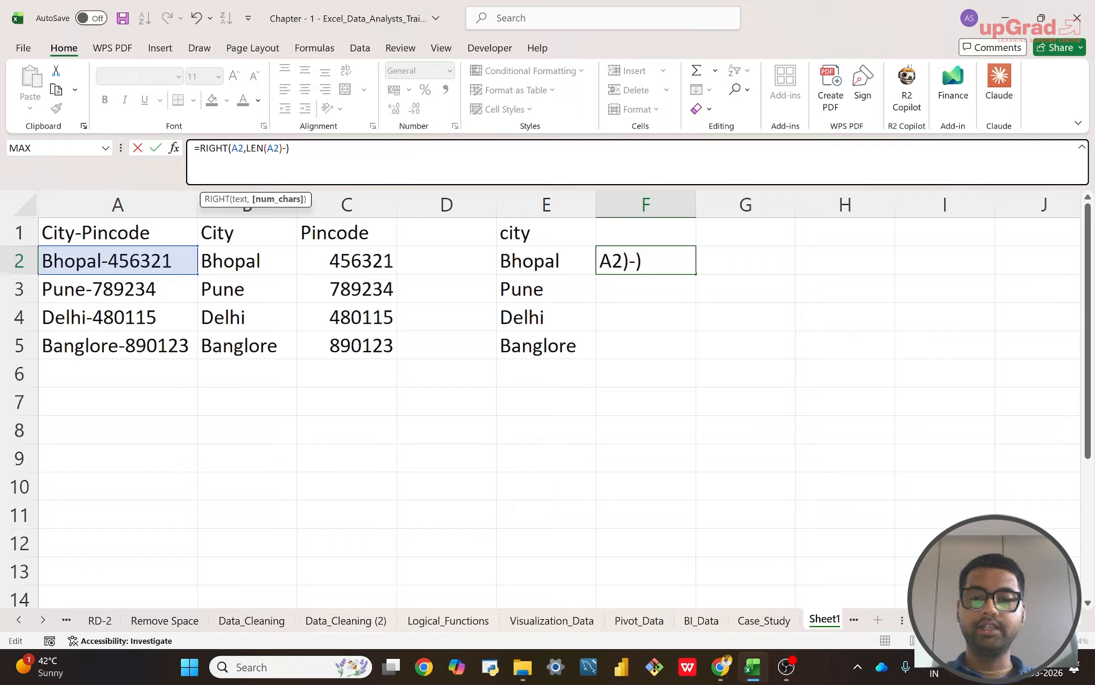
type("FIND")
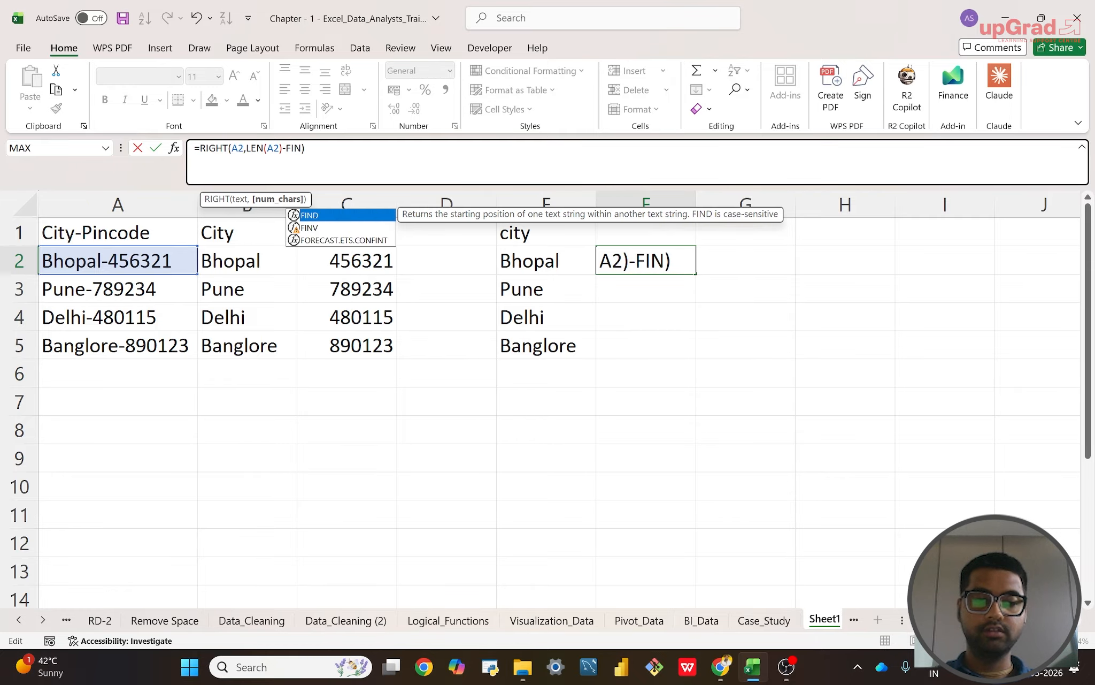
type("(")
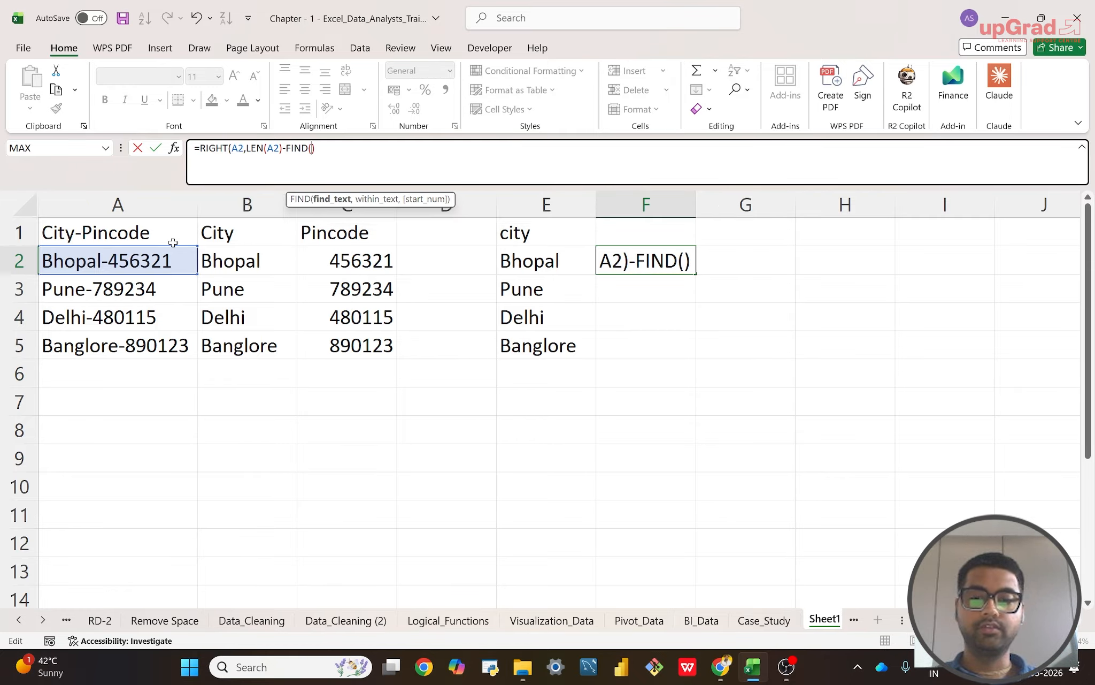
type("\"-")
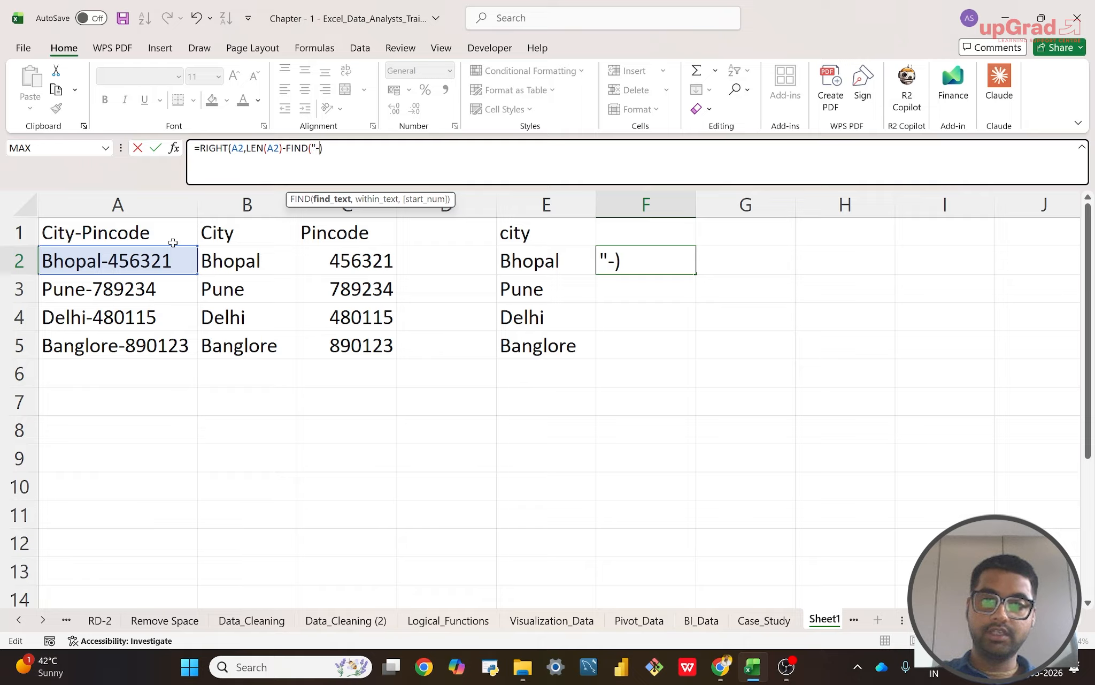
type("\",")
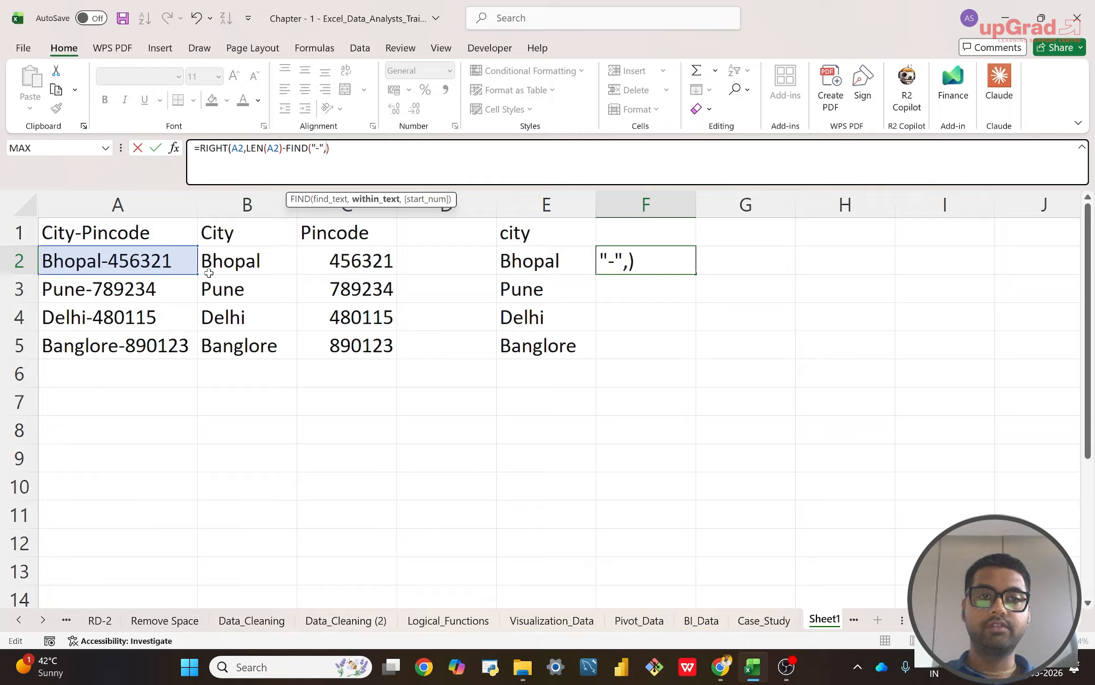
left_click(115, 259)
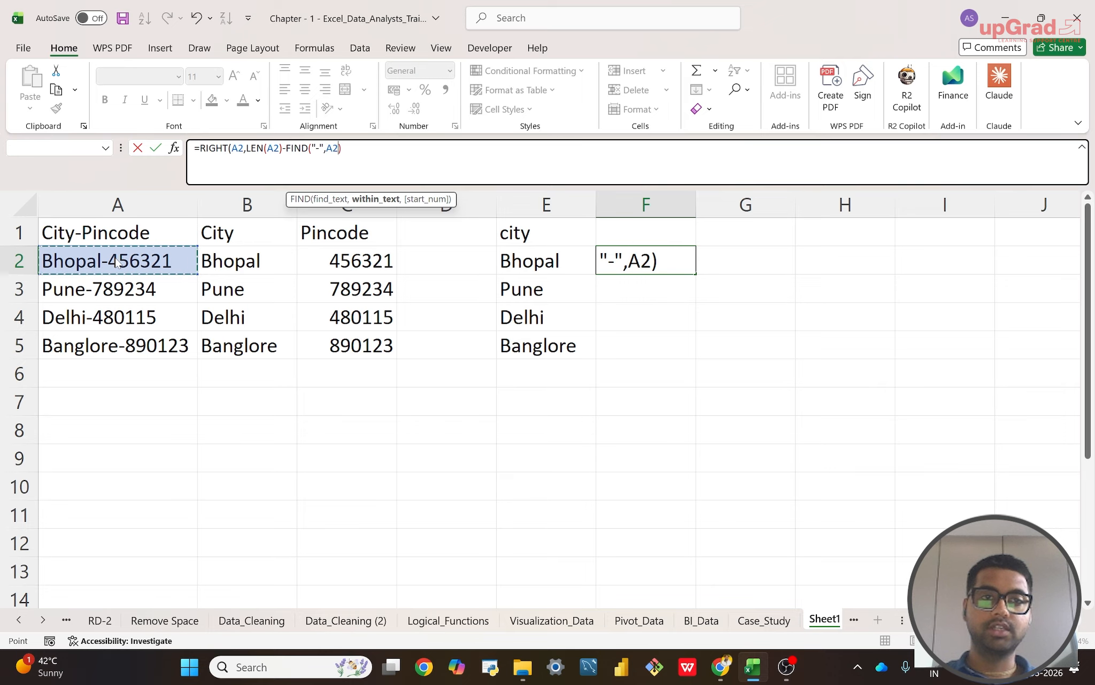
key("Return")
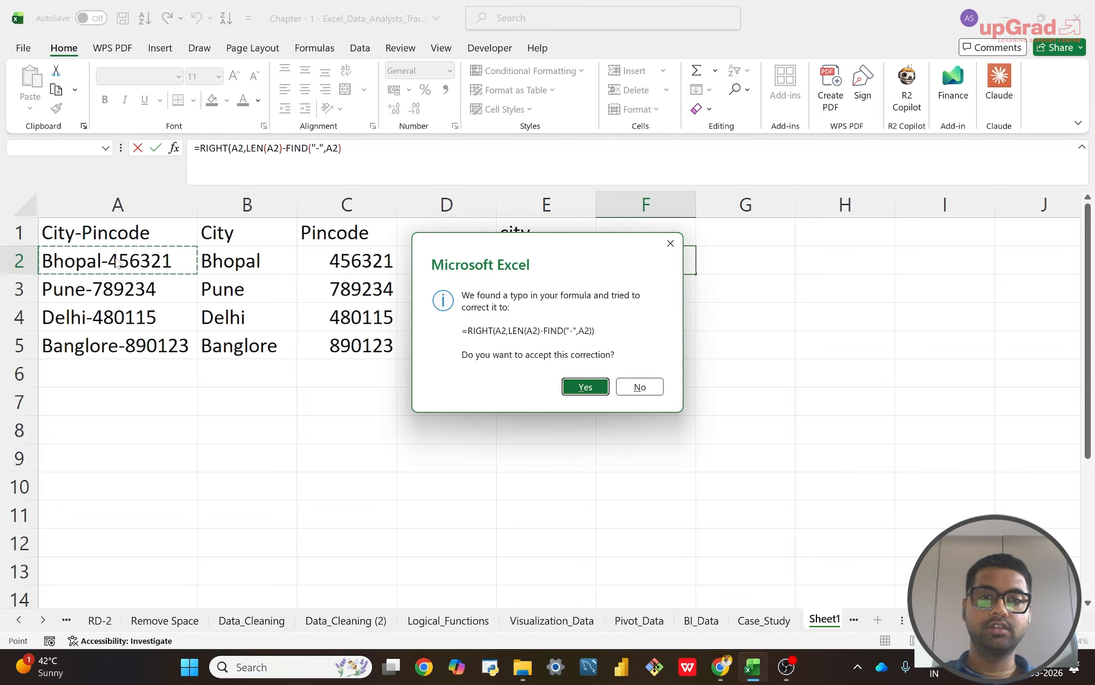
left_click(587, 391)
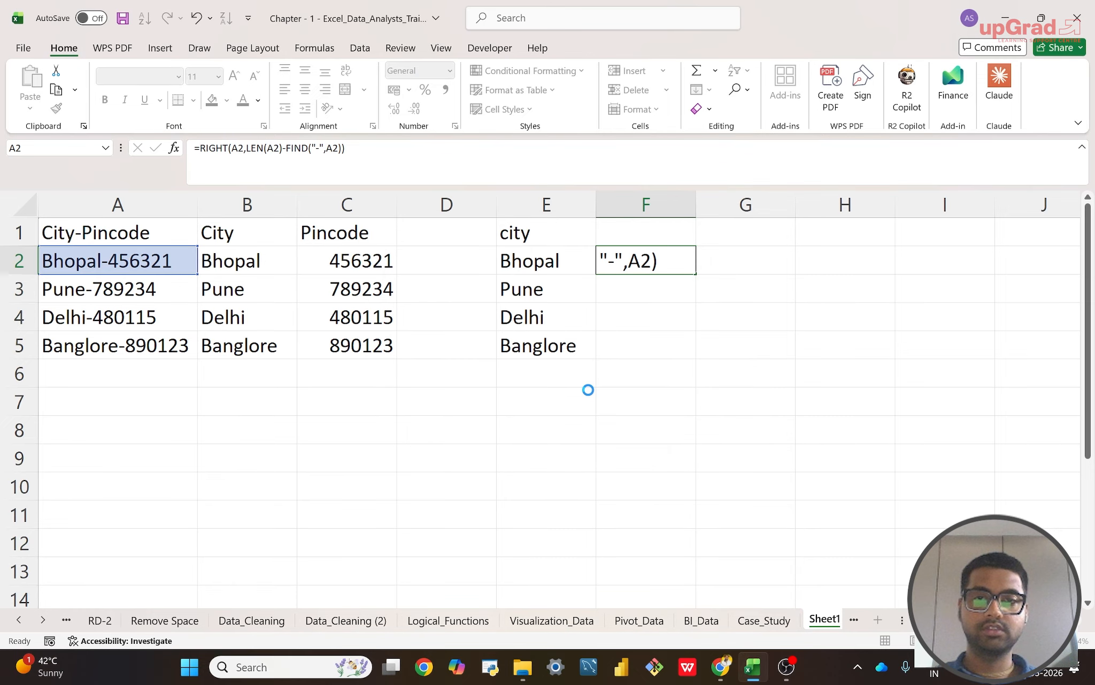
Step: Fill the combined RIGHT, LEN and FIND formula from F2 down through F5
left_click(635, 264)
key("shift+Down")
key("shift+Down")
key("shift+Down")
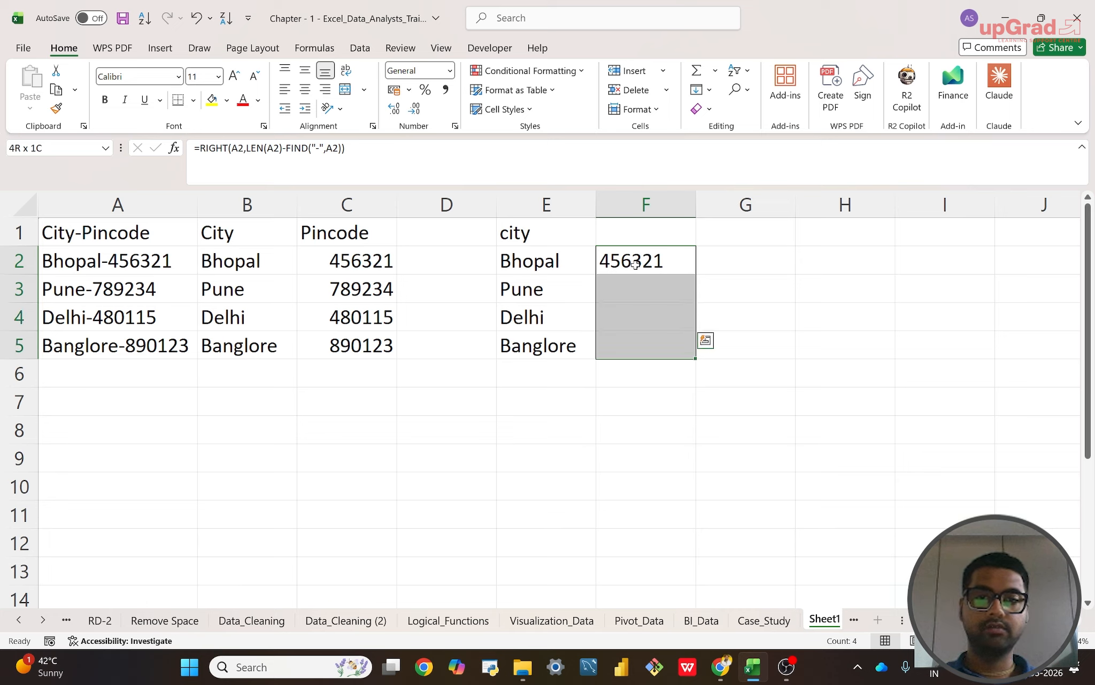
key("ctrl+d")
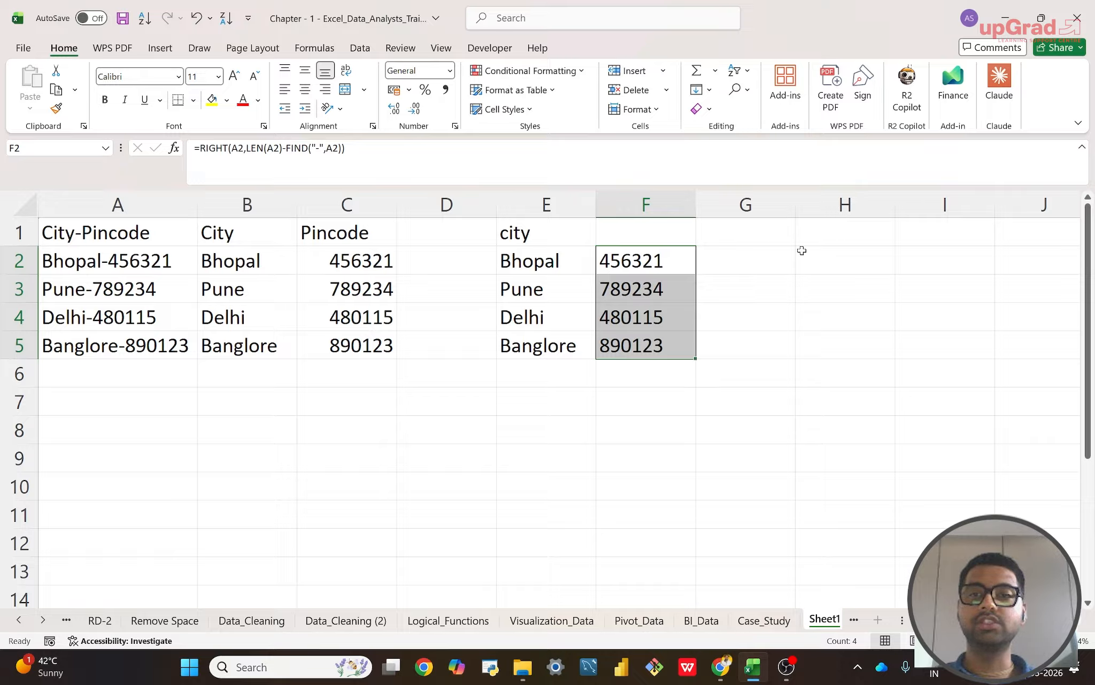
left_click(434, 407)
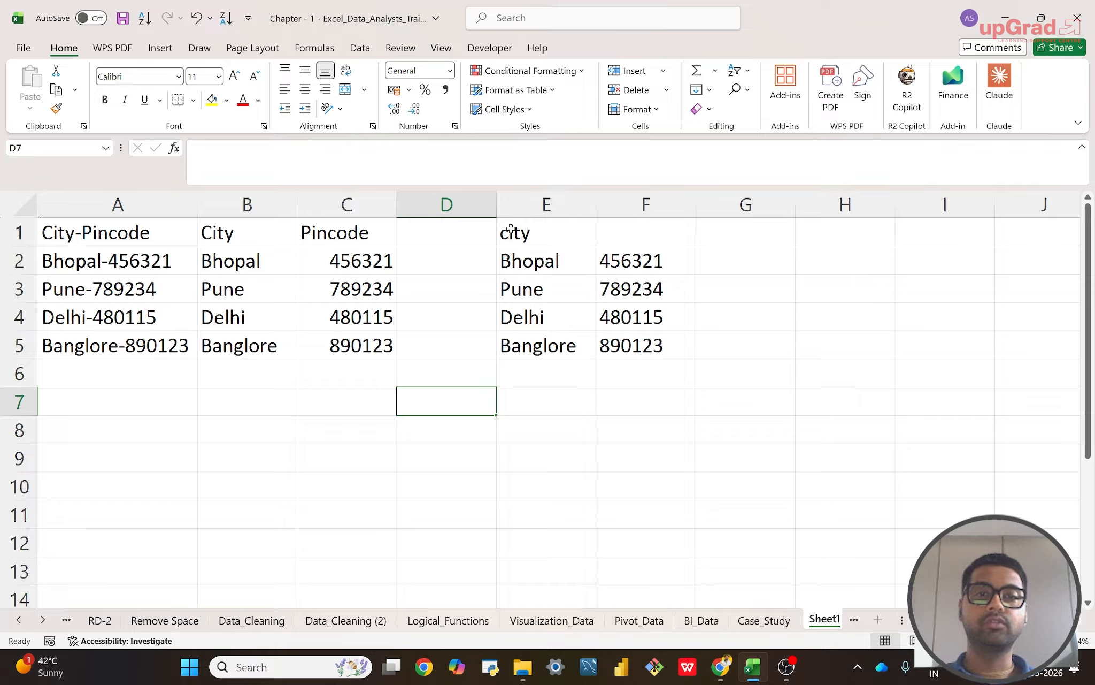
Step: Widen columns D and E on the sheet
left_click_drag(502, 206, 526, 206)
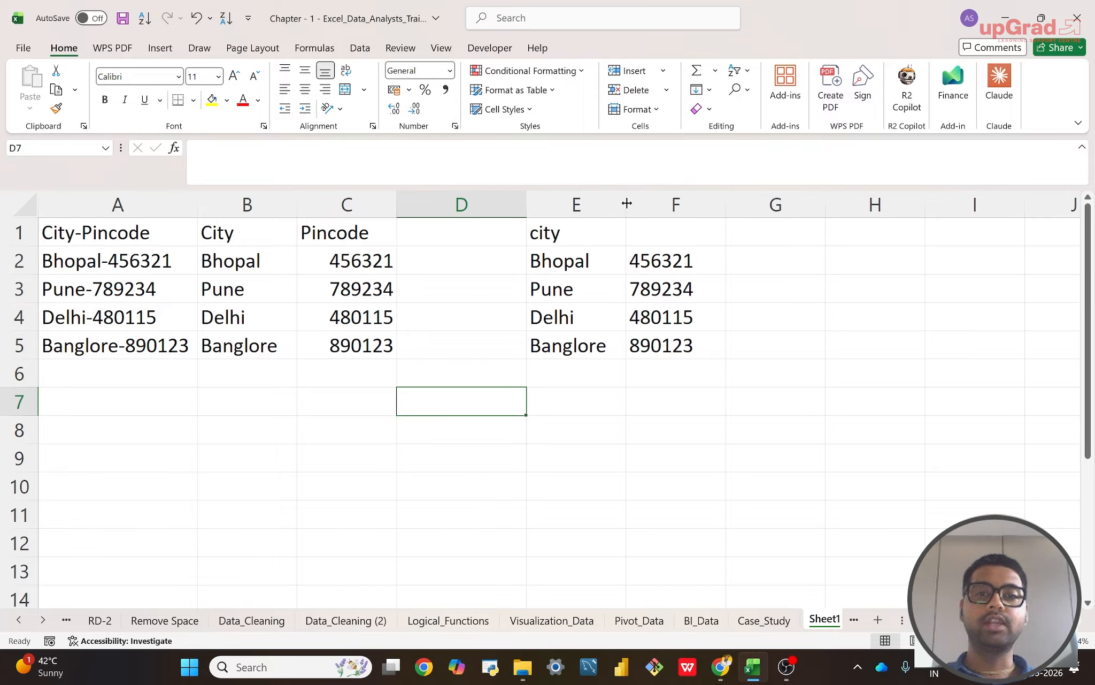
left_click_drag(625, 206, 672, 209)
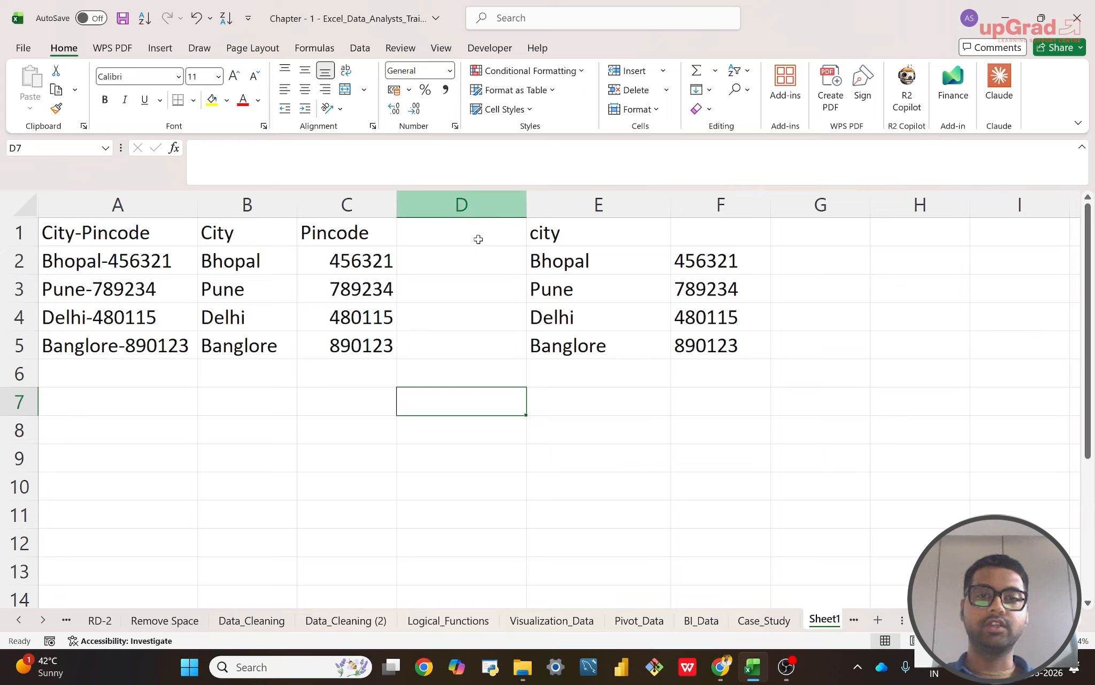
left_click(448, 463)
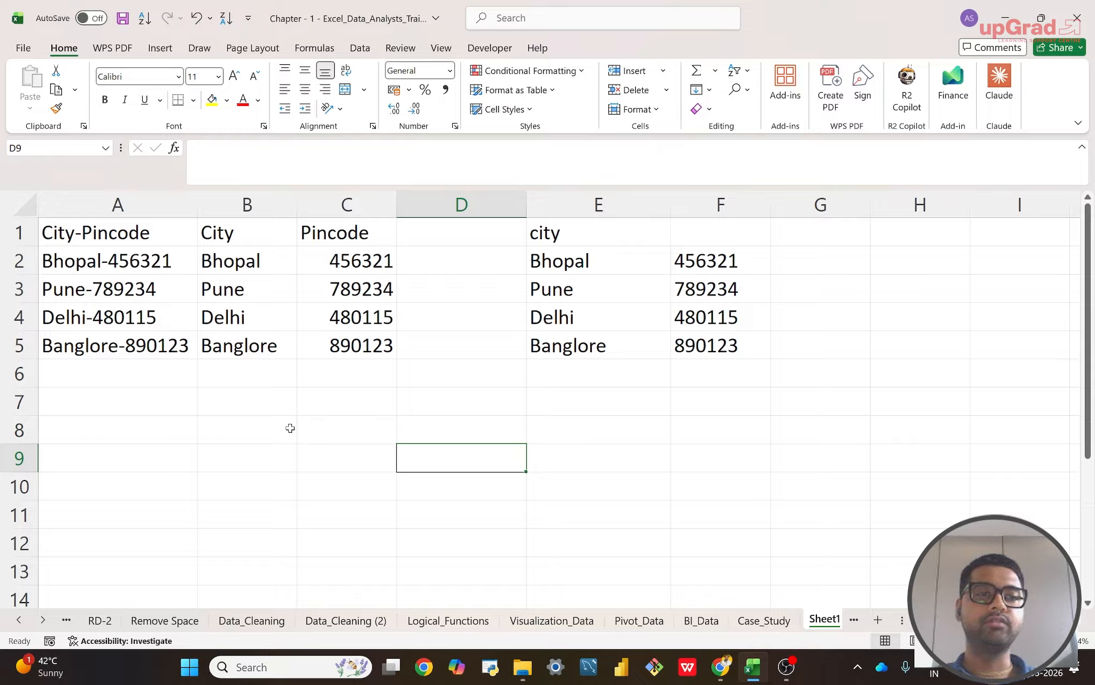
left_click(103, 289)
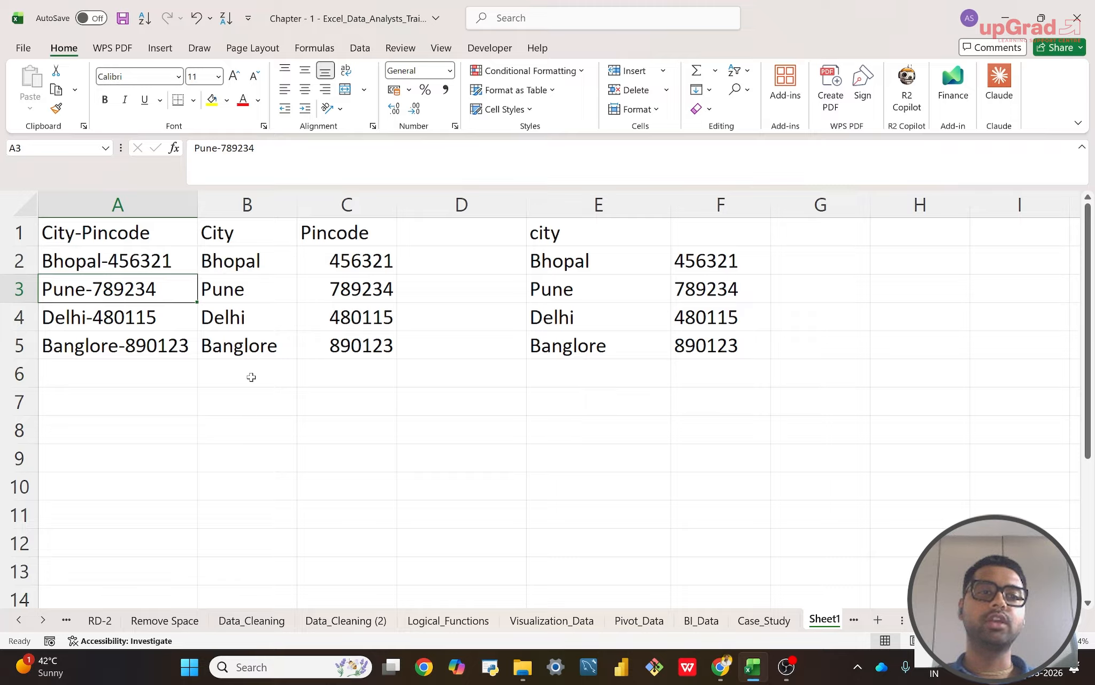
Step: Protect Sheet1 with an unprotect password, allowing only selection of locked and unlocked cells, and re-enter the password to confirm
right_click(824, 619)
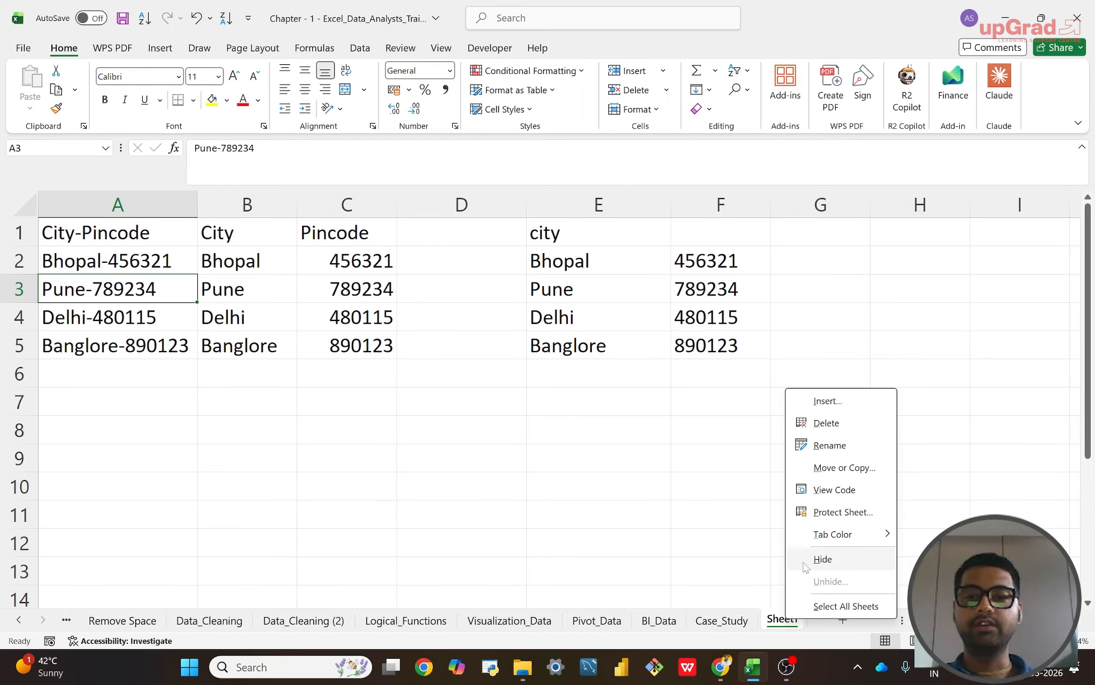
left_click(833, 512)
right_click(782, 619)
left_click(826, 511)
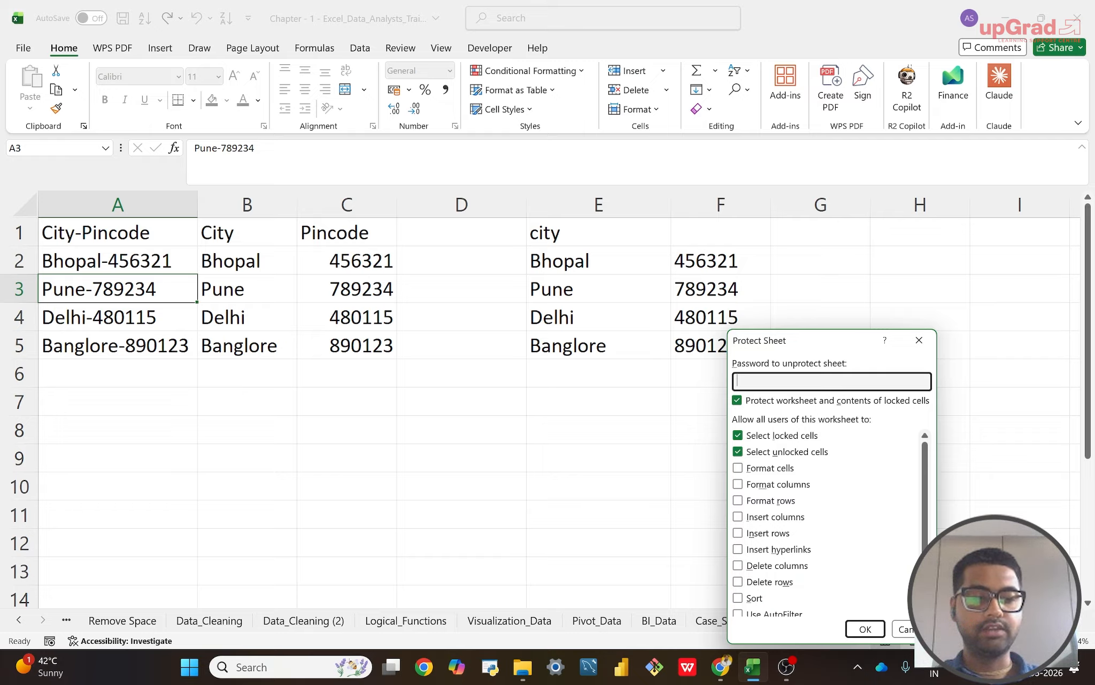
key("Caps_Lock")
type("••")
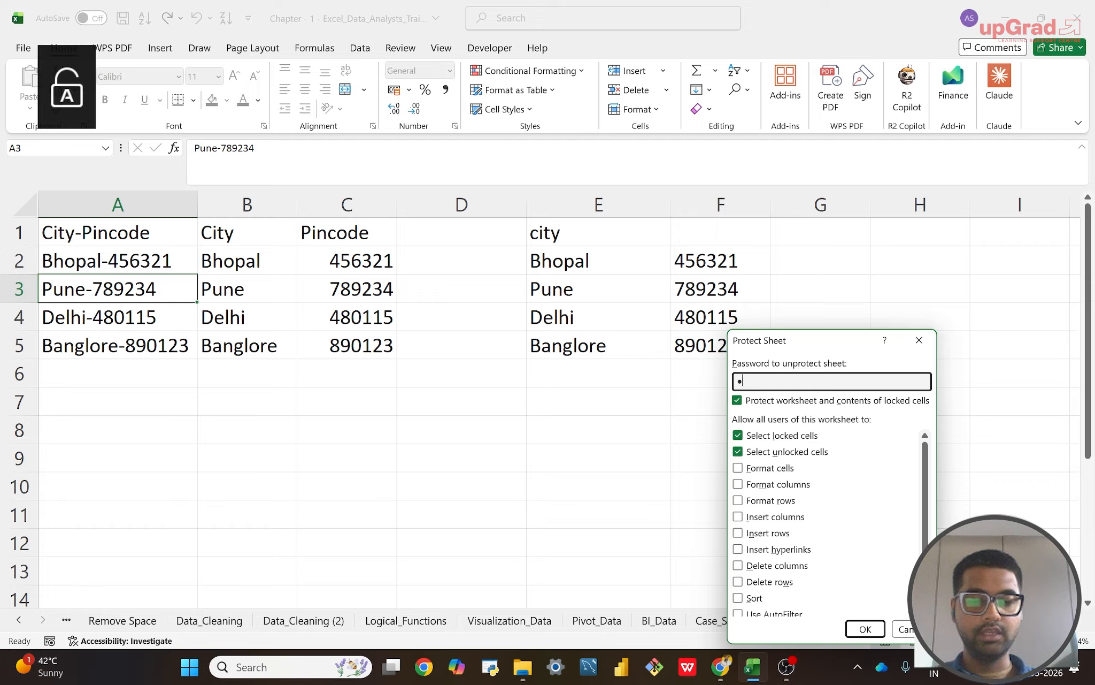
type("•")
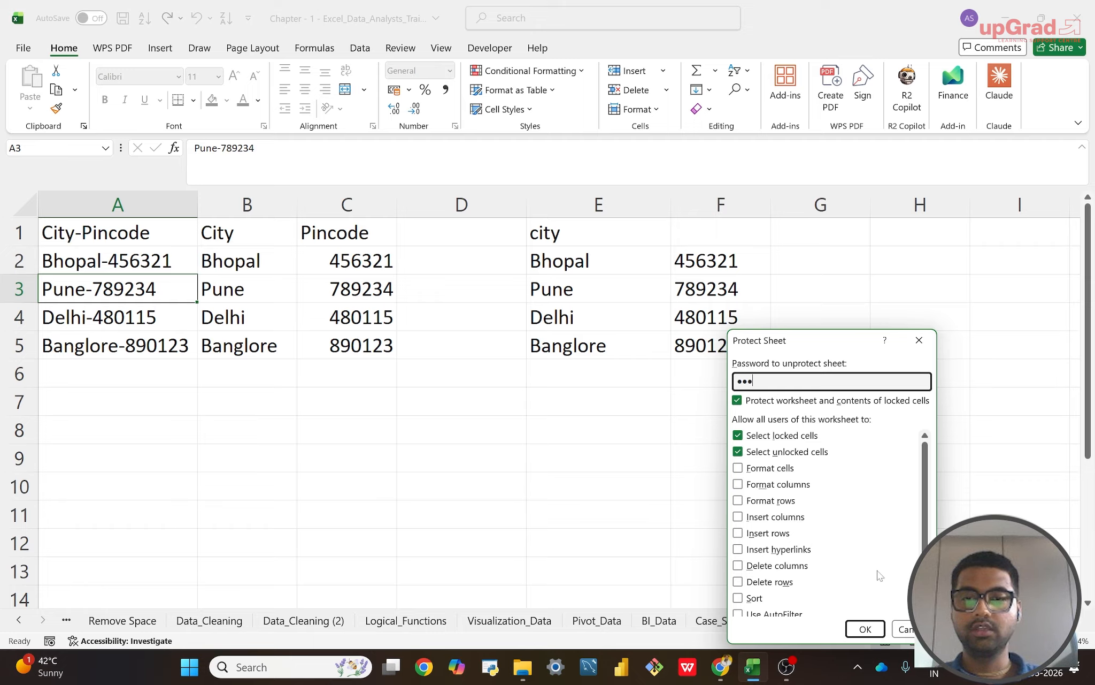
left_click(866, 627)
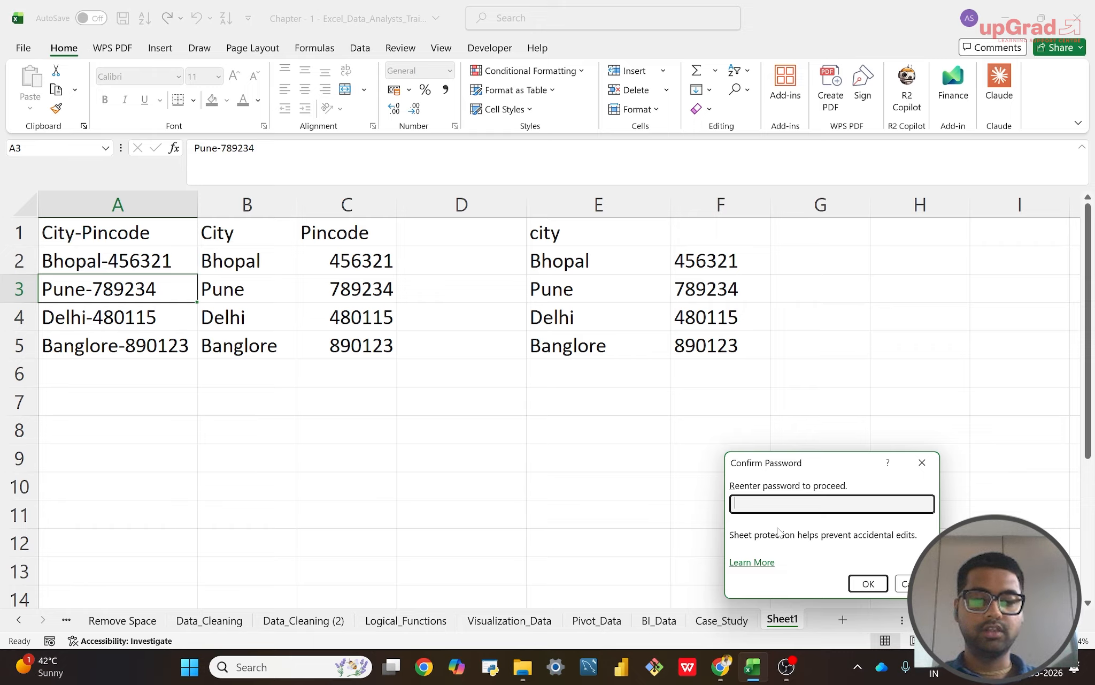
type("•••")
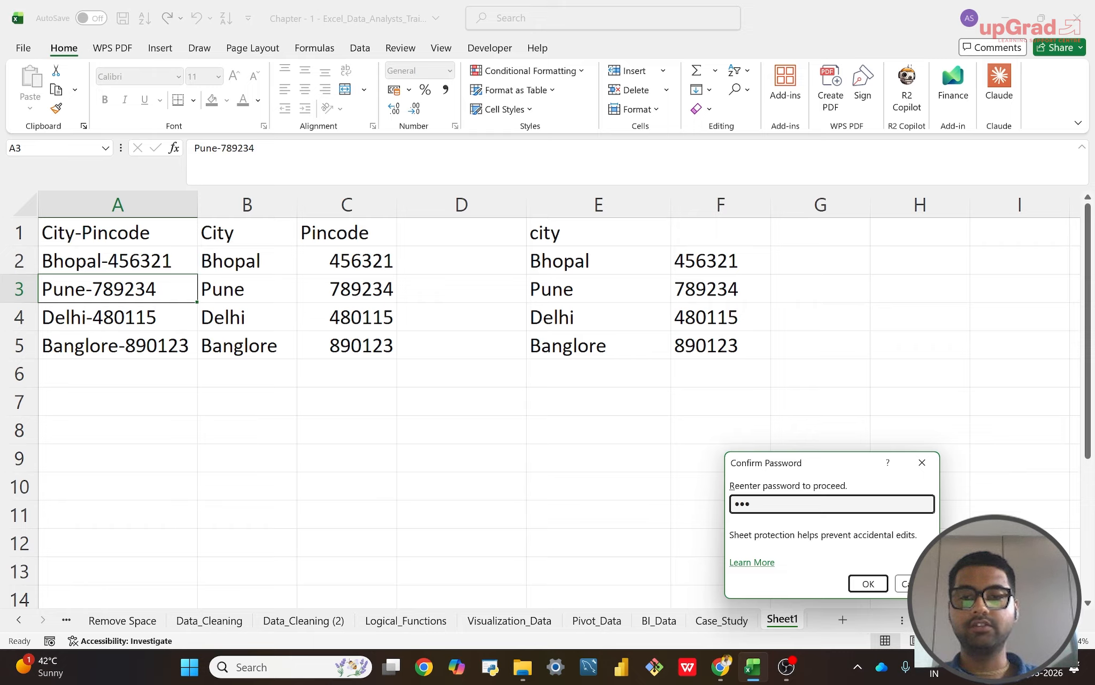
left_click(867, 582)
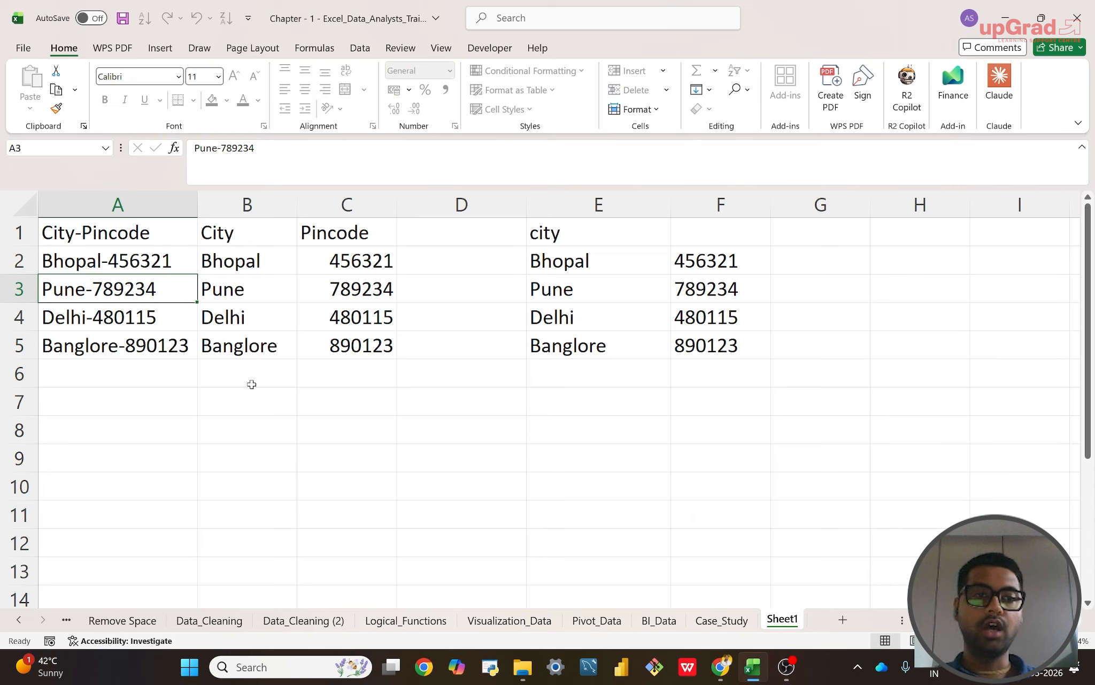
Step: Try to edit cell A4 on the protected Sheet1
left_click(129, 316)
double_click(129, 316)
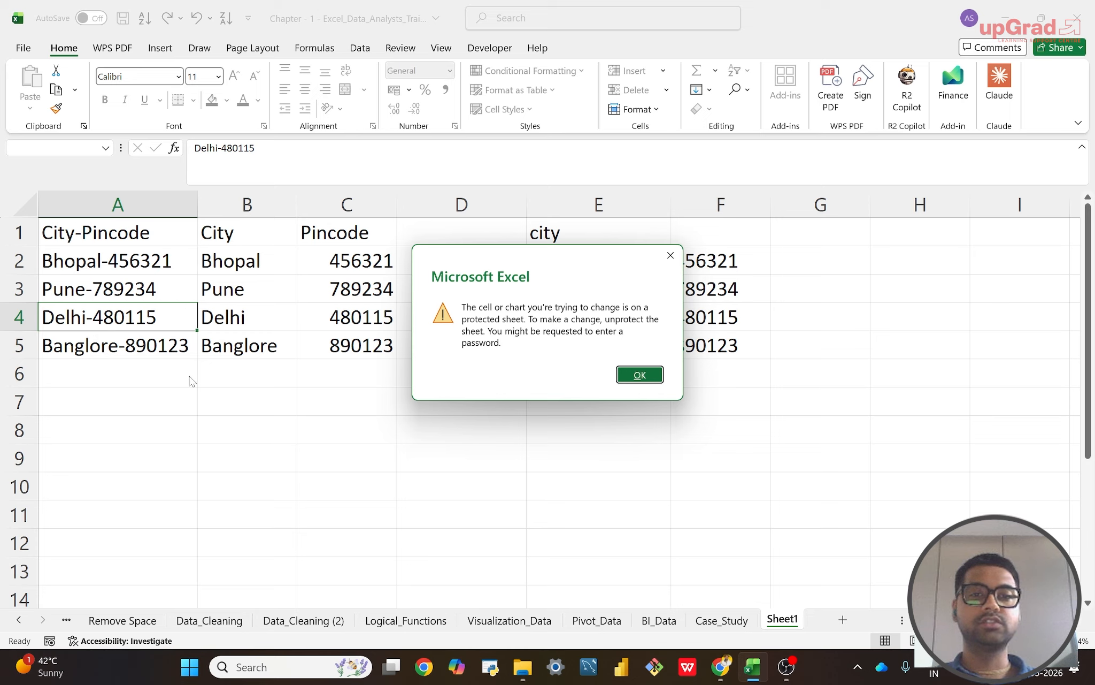
left_click(636, 371)
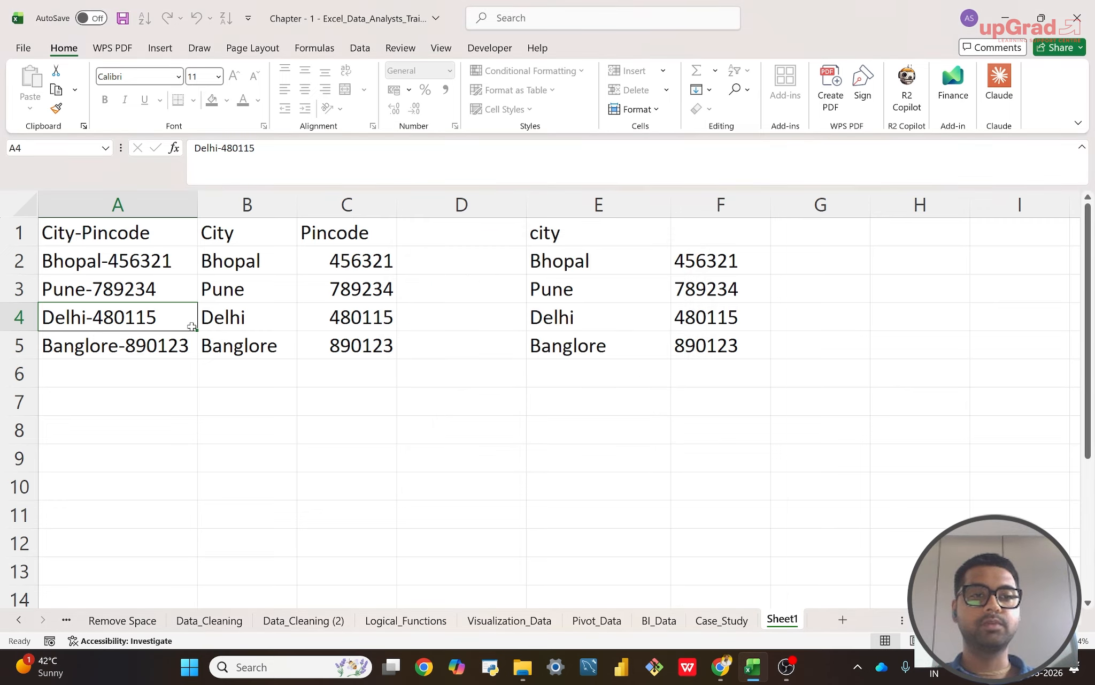
Step: Clear the amount in D10 on the unprotected BI_Data sheet and undo the deletion
left_click(668, 623)
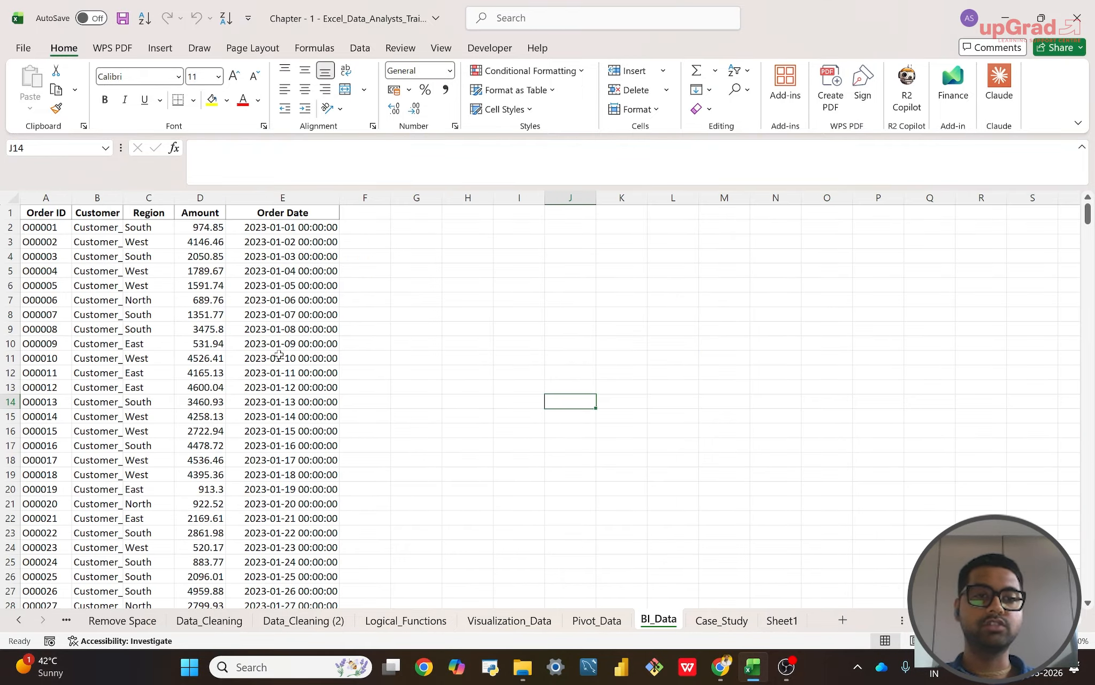
left_click(198, 345)
key("Delete")
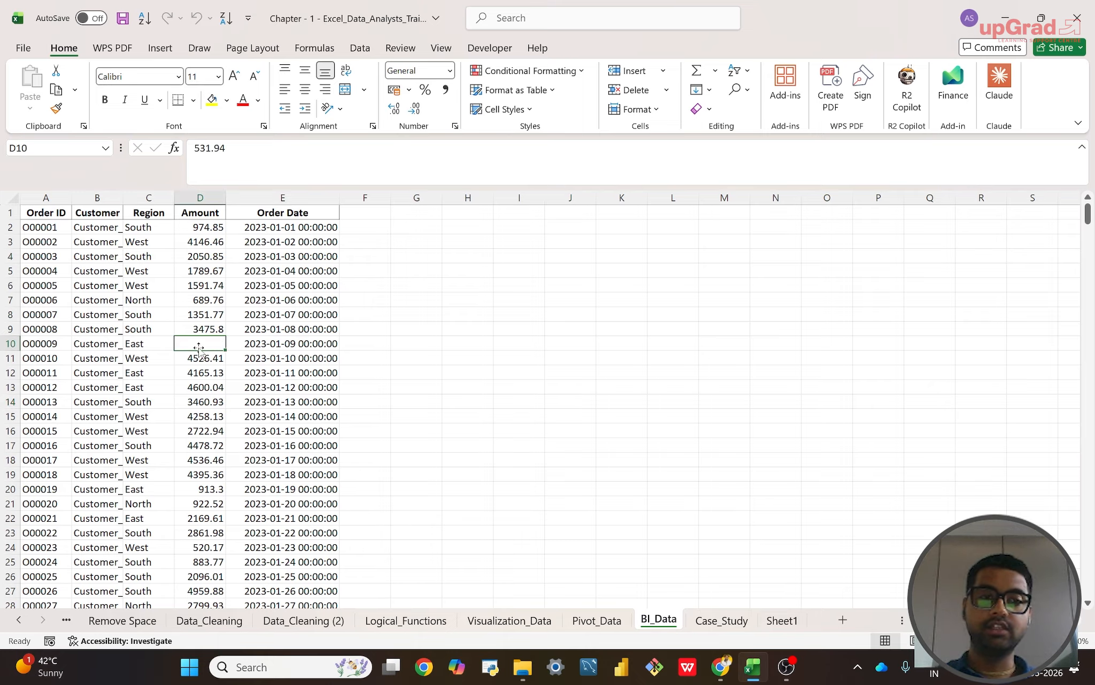
key("ctrl+z")
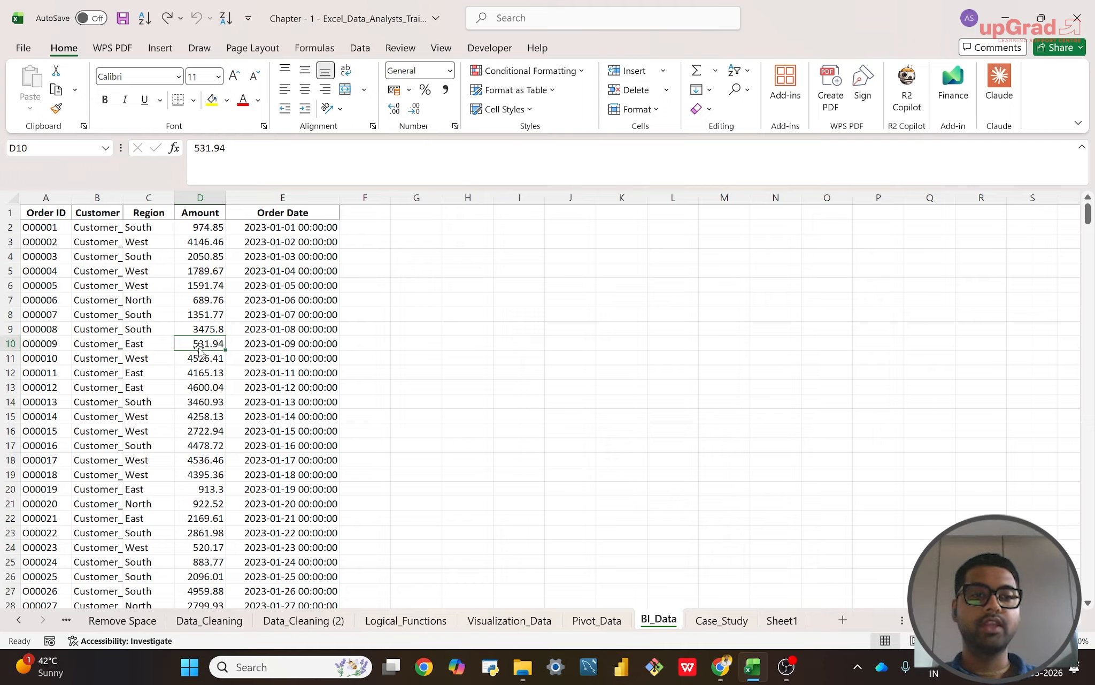
Step: Clear the range B8:D19 on the BI_Data sheet and undo the deletion
left_click_drag(107, 315, 155, 358)
left_click(224, 474, "shift")
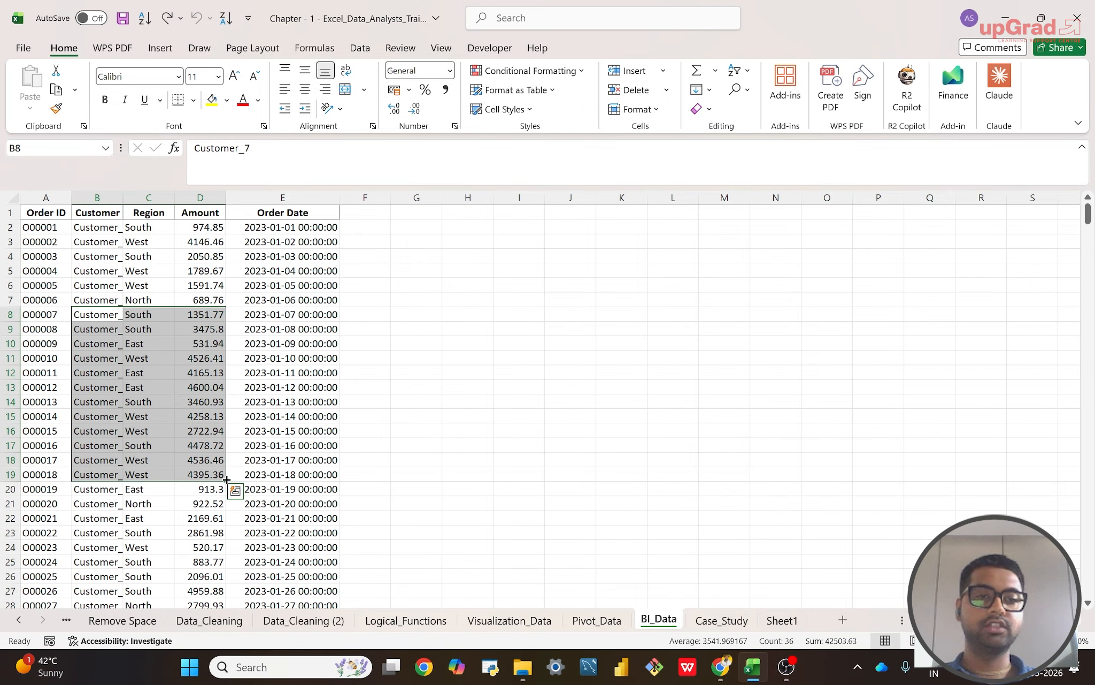
key("Delete")
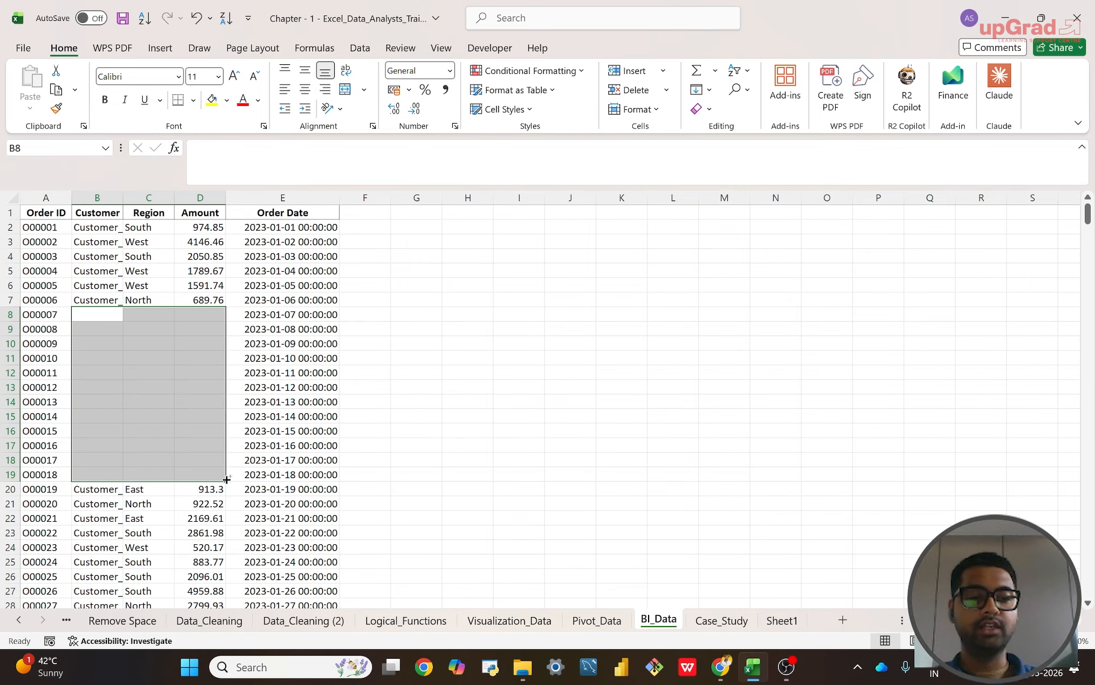
key("ctrl+z")
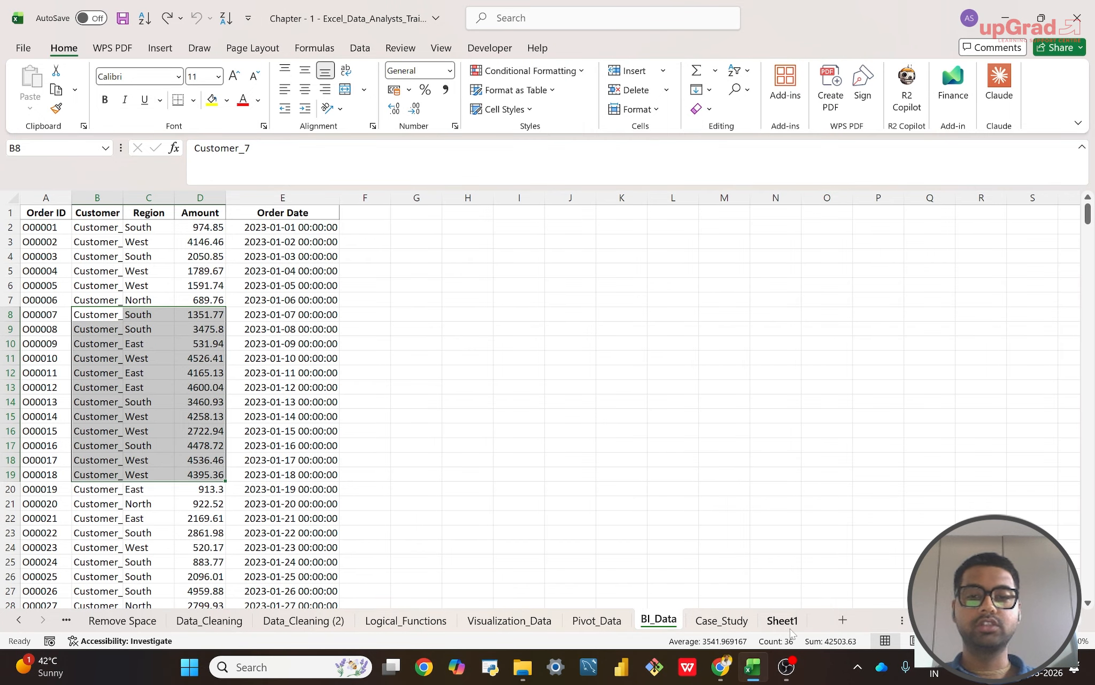
Step: Try to delete the contents of A1:E5 on the protected Sheet1
left_click(789, 623)
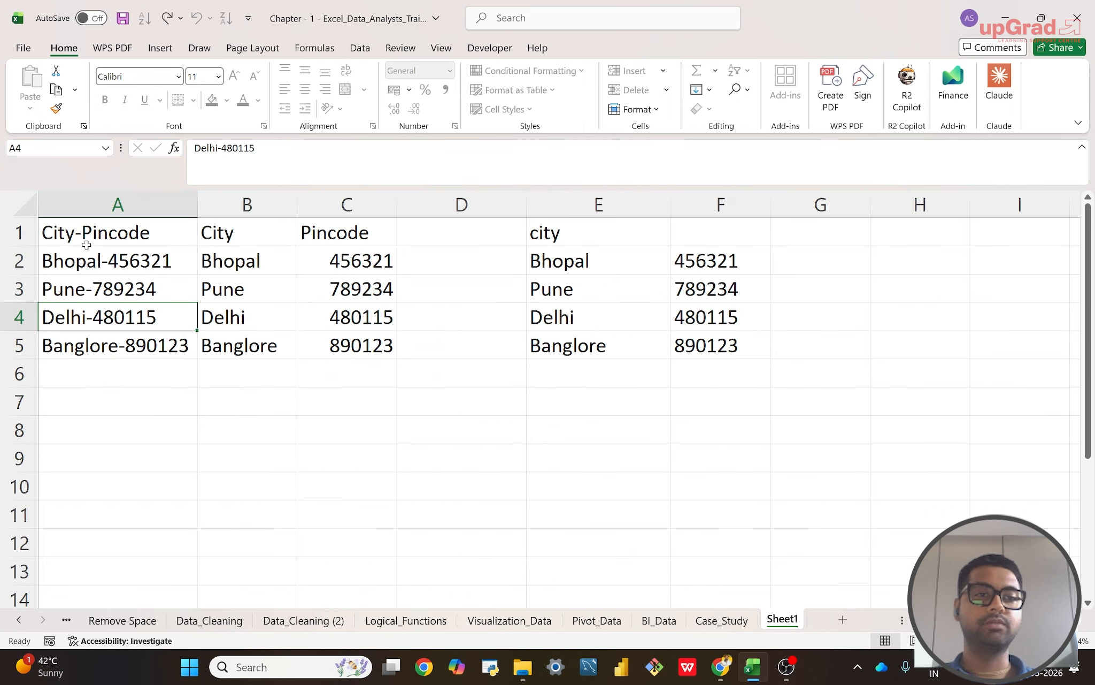
left_click_drag(86, 244, 570, 332)
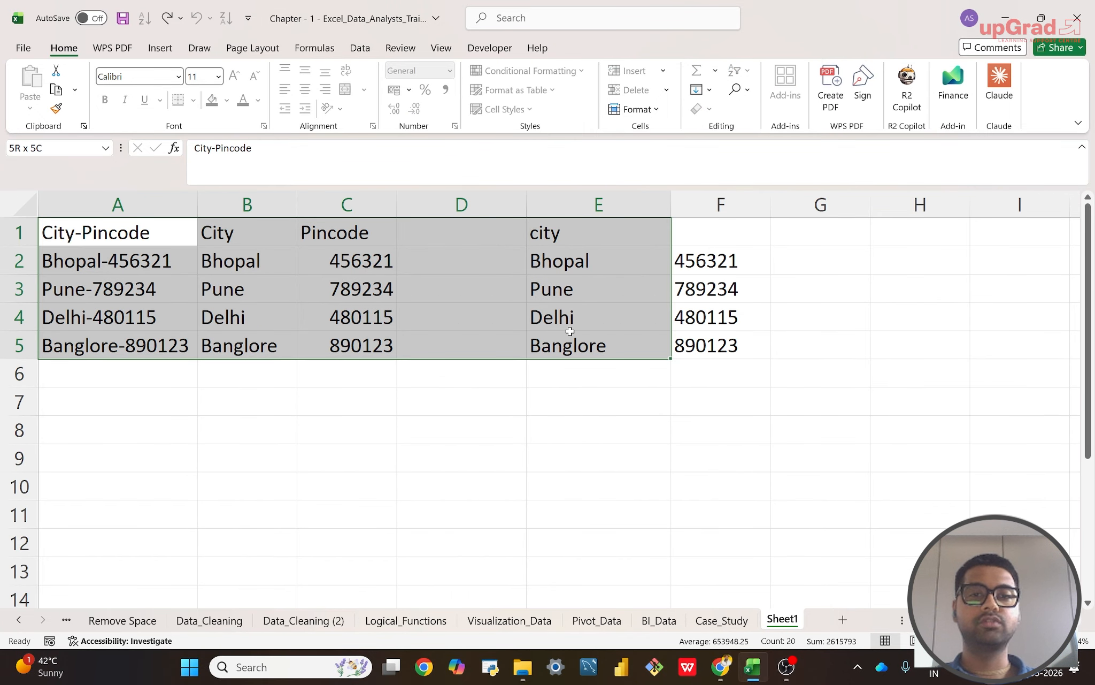
key("Delete")
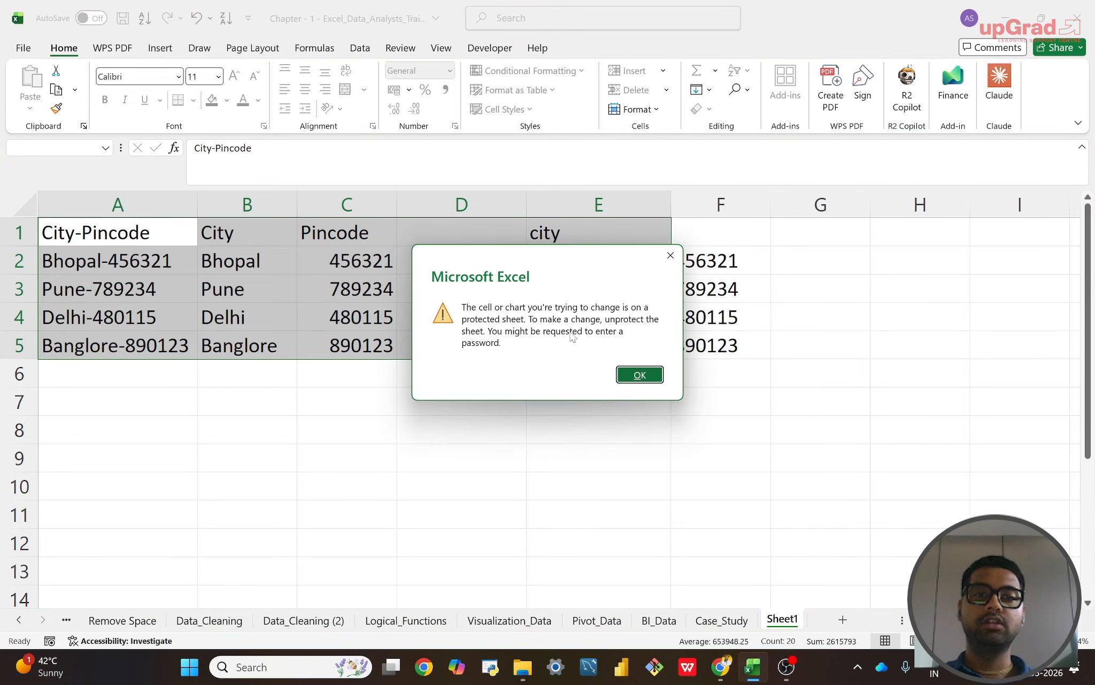
left_click(641, 374)
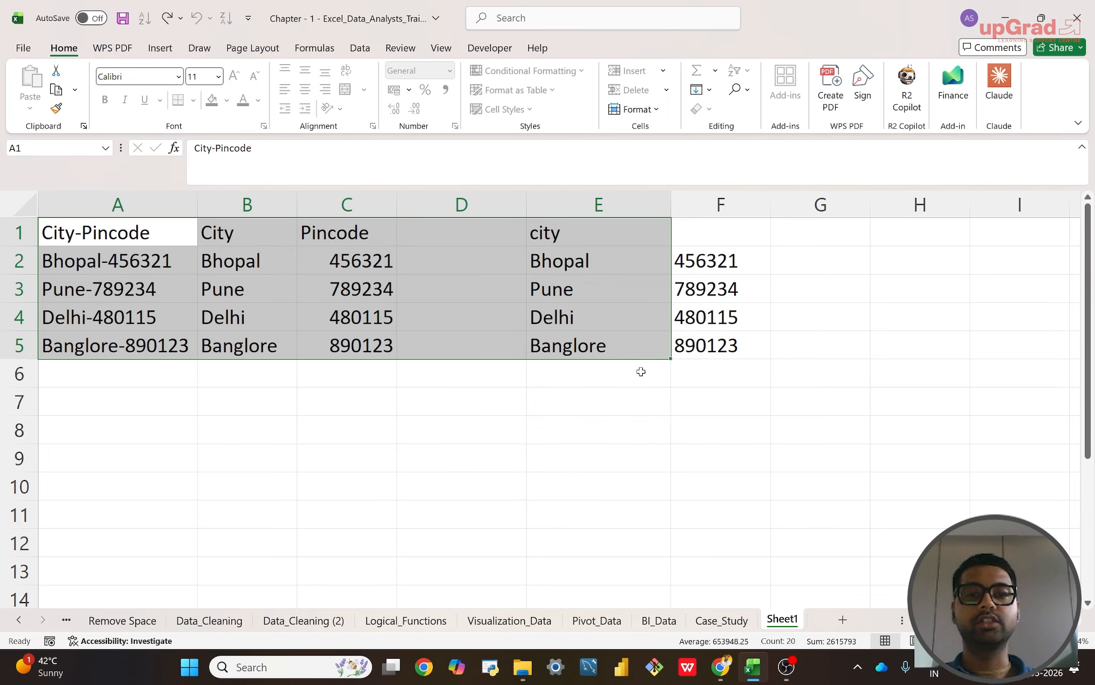
left_click(573, 452)
Step: Try to unprotect Sheet1 by entering a sheet password, clearing and re-entering it before submitting
right_click(783, 619)
left_click(811, 520)
type("•••")
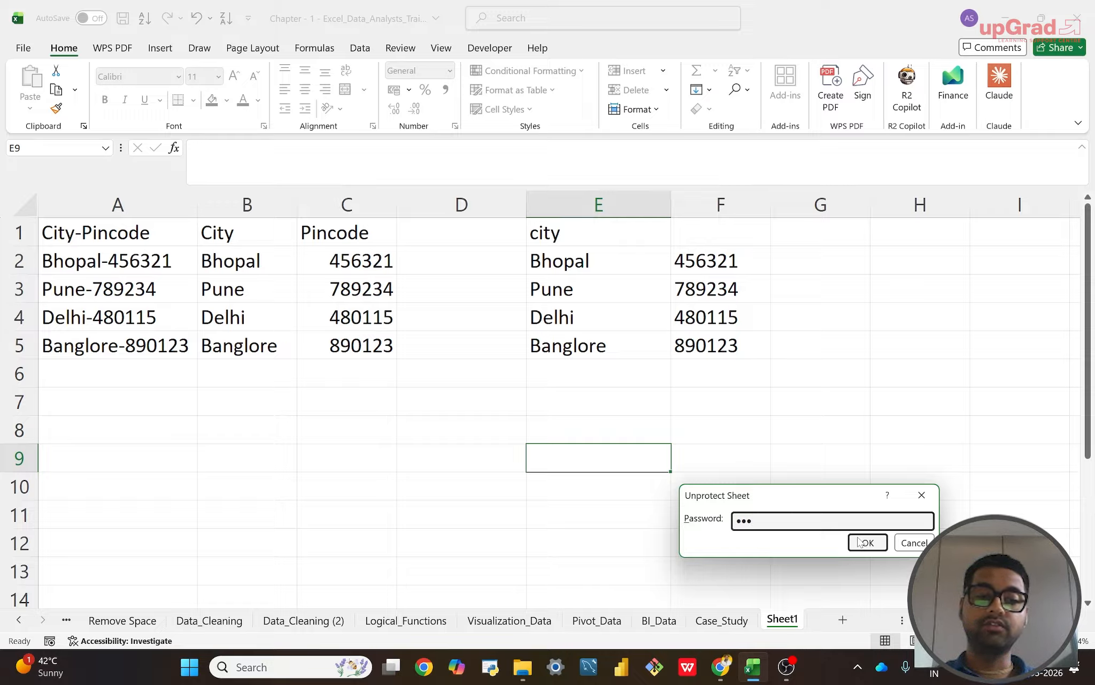
key("BackSpace")
key("BackSpace")
key("BackSpace")
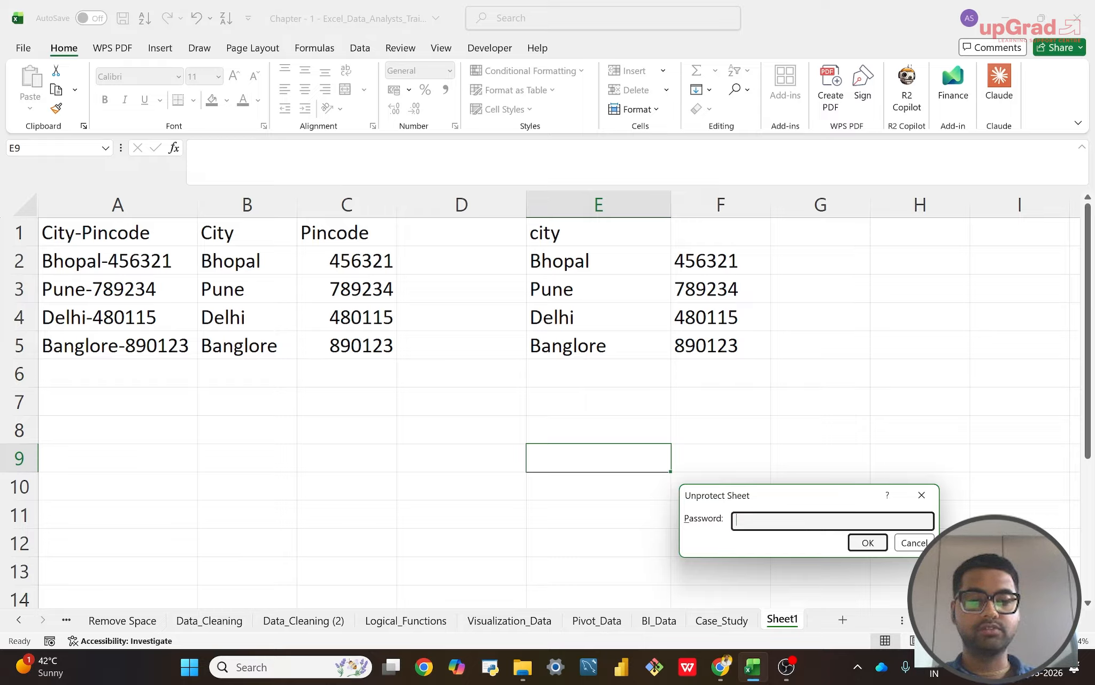
type("123")
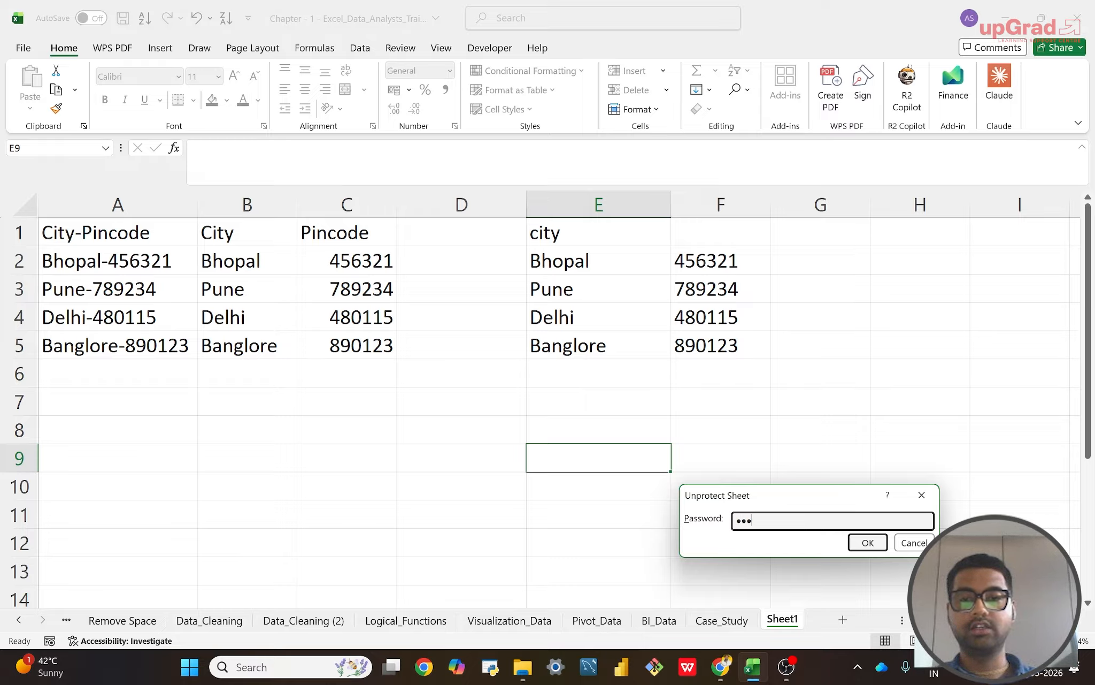
left_click(861, 549)
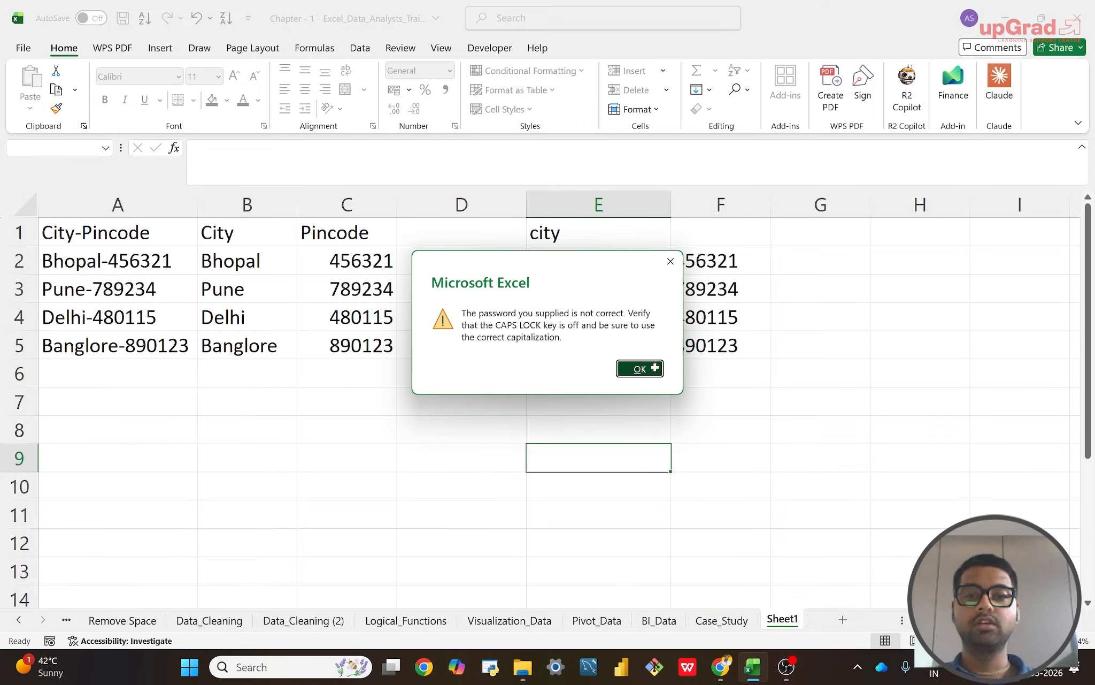
left_click(654, 367)
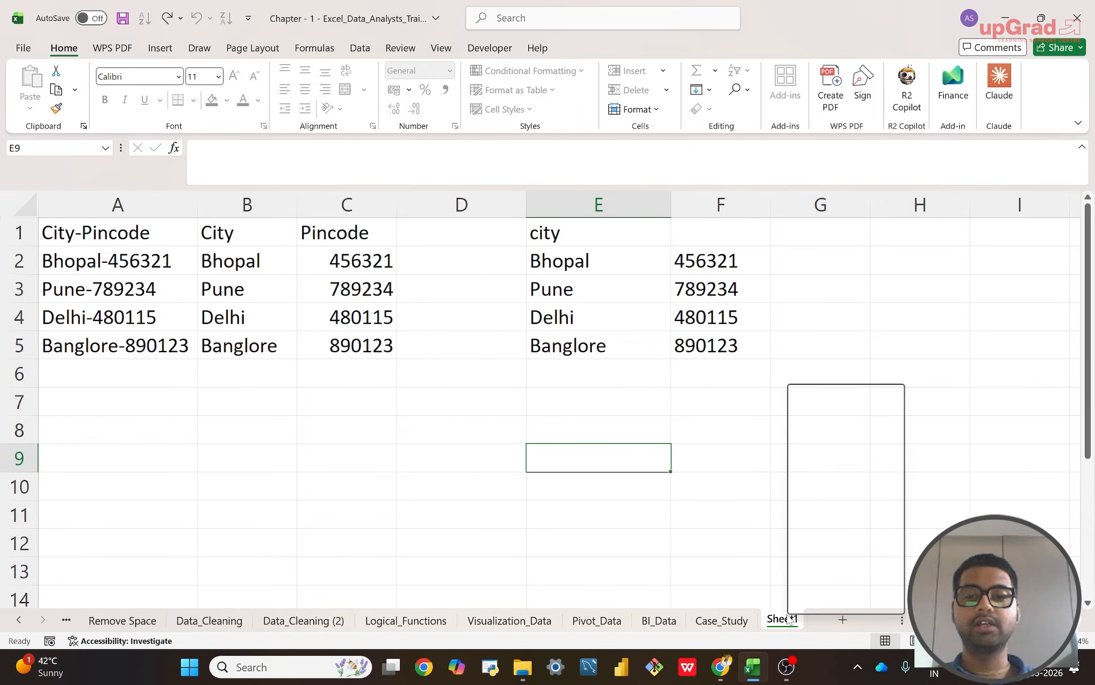
Step: Unprotect Sheet1 by entering the correct sheet password, and bring up the sheet's available commands
left_click(819, 513)
type("123")
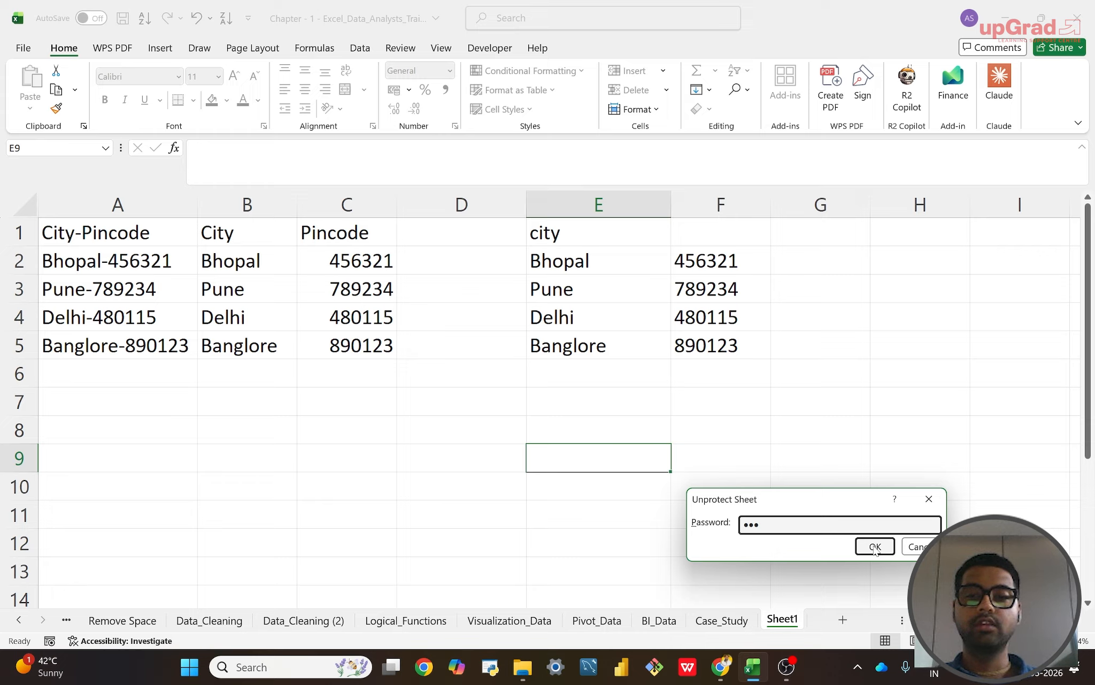
left_click(875, 546)
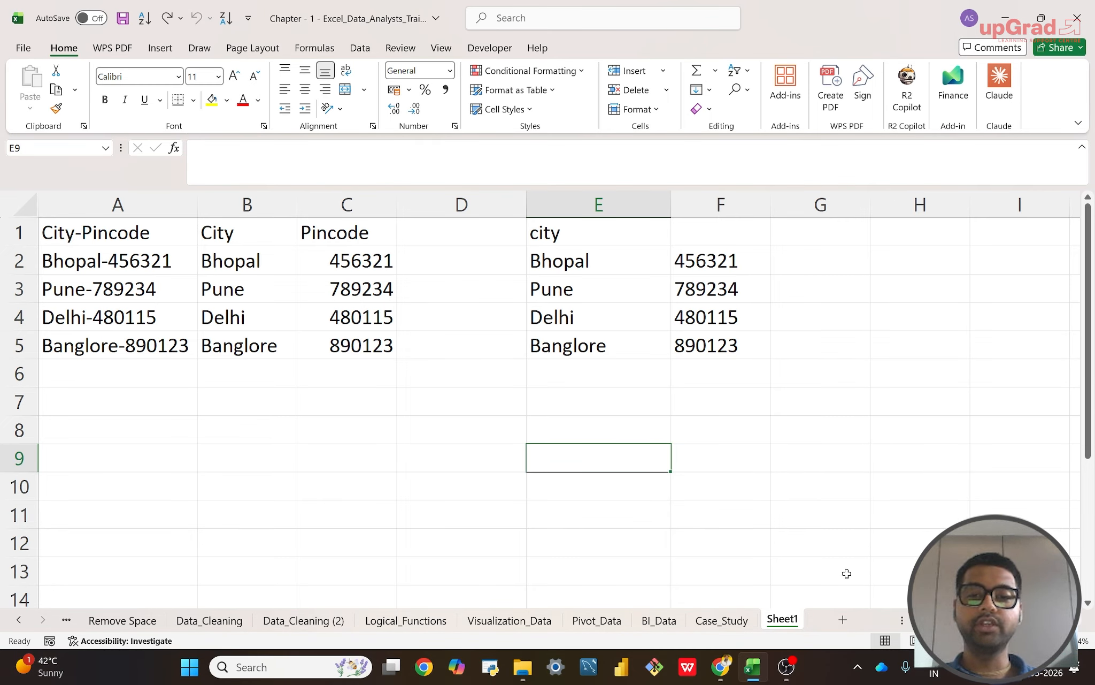
right_click(796, 620)
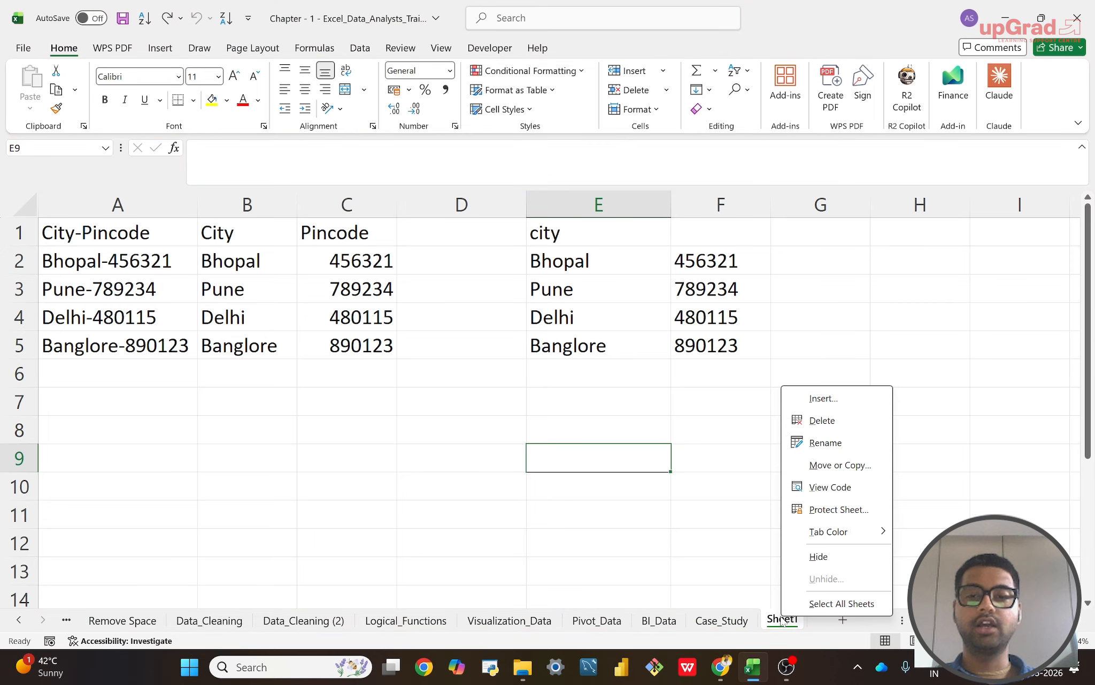